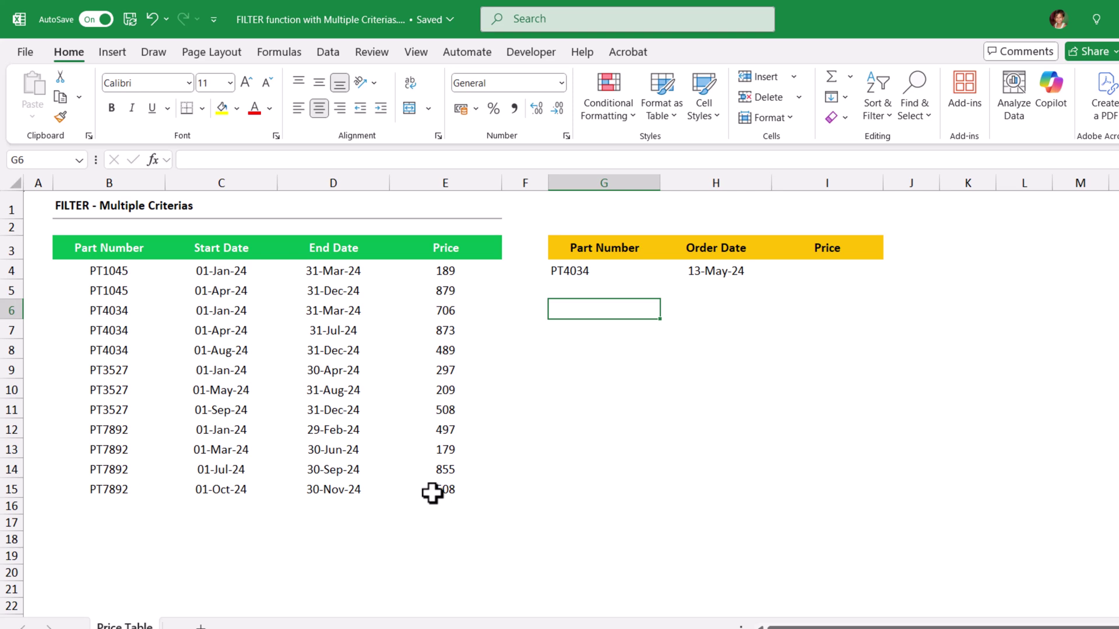
Step: Enter =FILTER(B4:E15,B4:B15=G4) in G6 to spill the three PT4034 rows priced 706, 873 and 489
type("=fil")
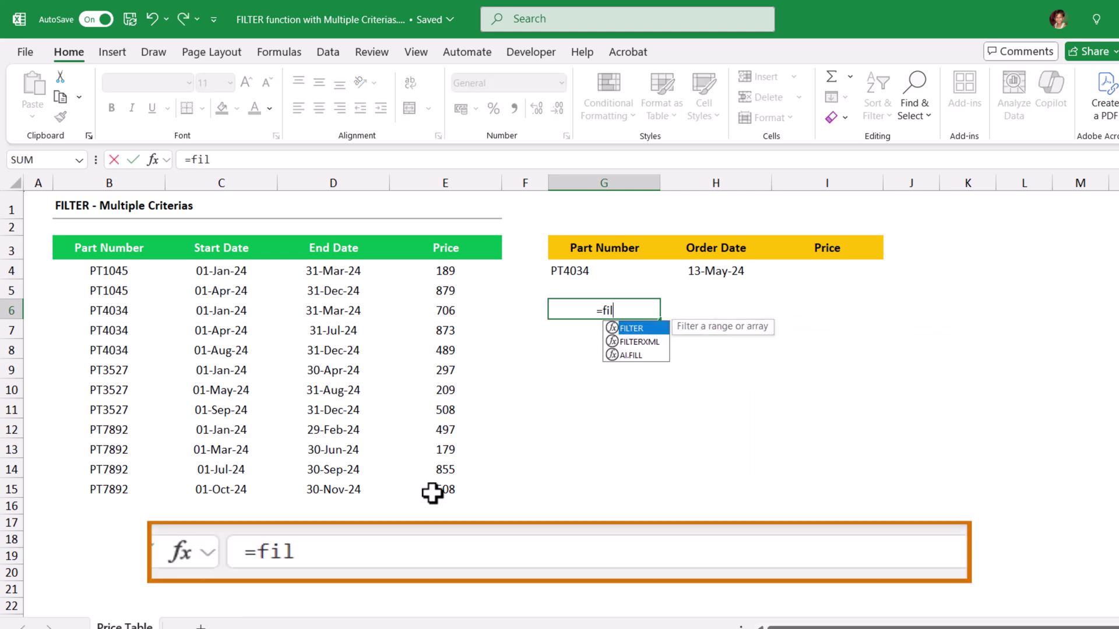
key("Tab")
left_click_drag(114, 273, 468, 488)
type(",")
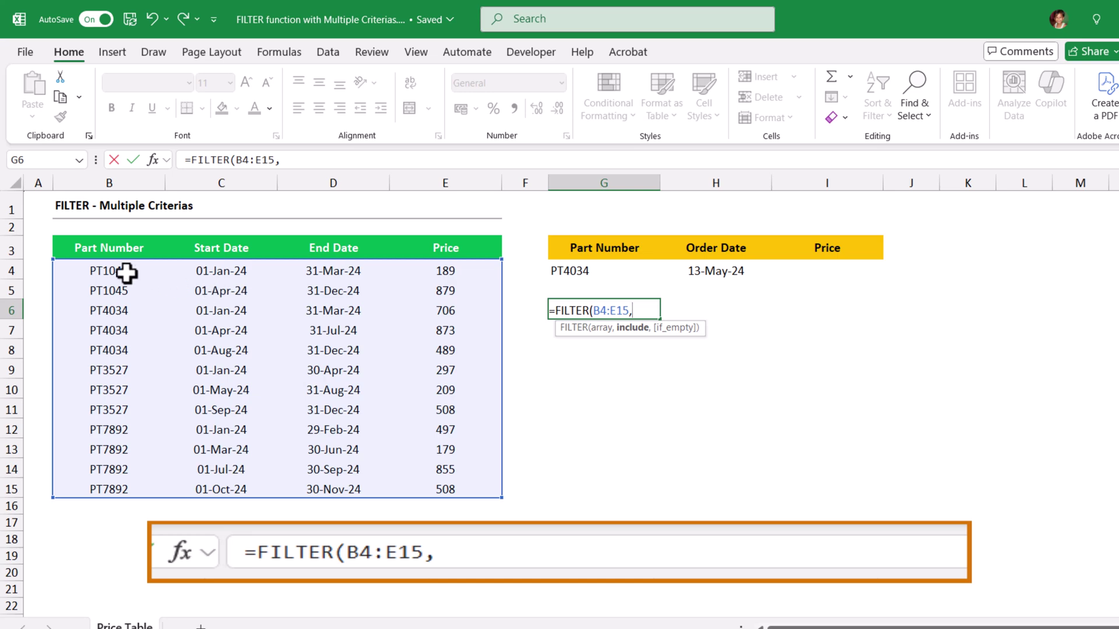
left_click_drag(126, 270, 134, 480)
type("=")
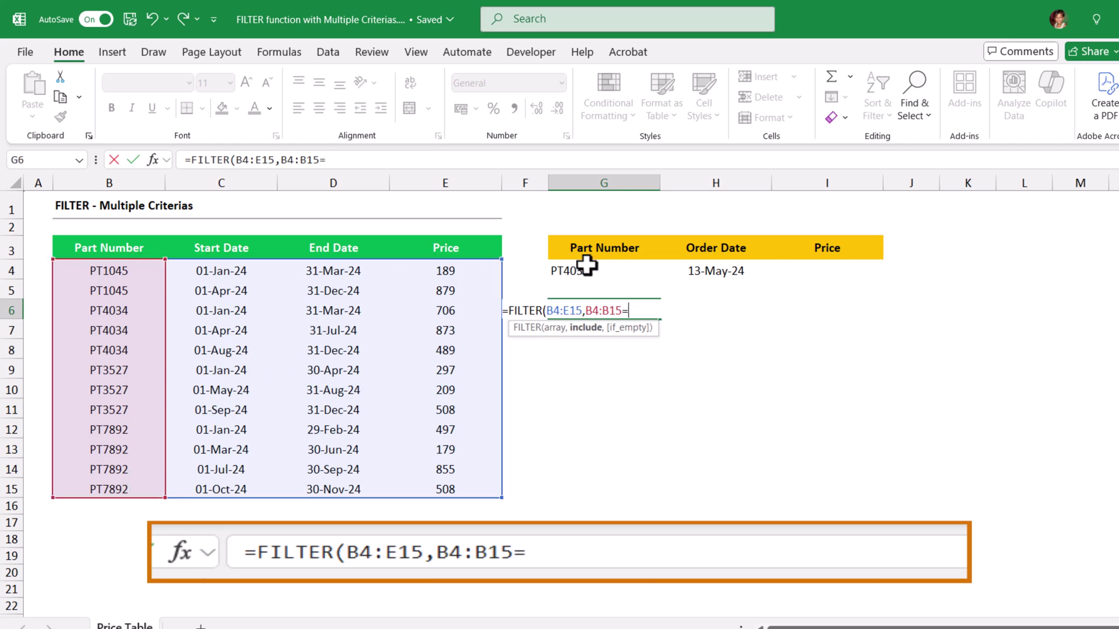
left_click(604, 273)
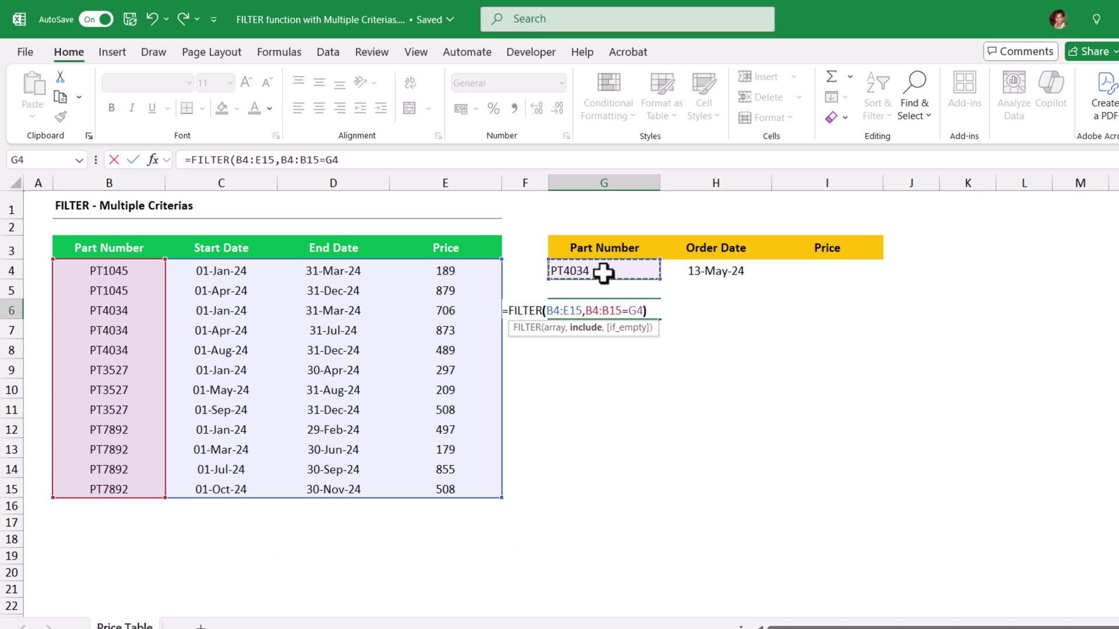
type(")")
key("Return")
key("Up")
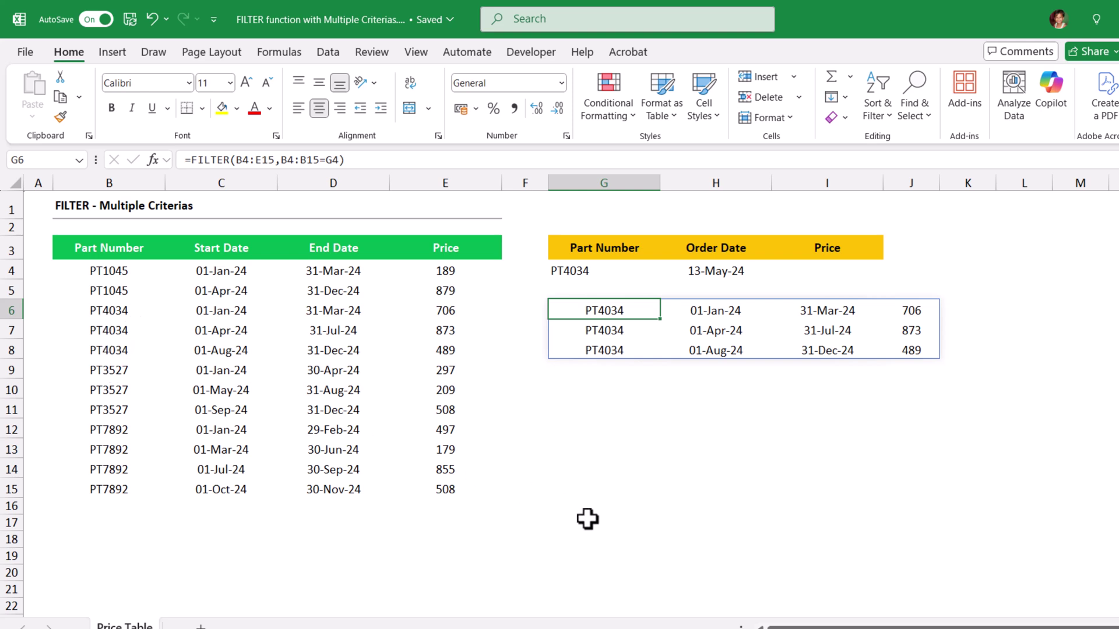
Step: Change G6 to =FILTER(B4:E15,(B4:B15=G4)*(C4:C15<=H4)), leaving the 706 and 873 rows
double_click(610, 310)
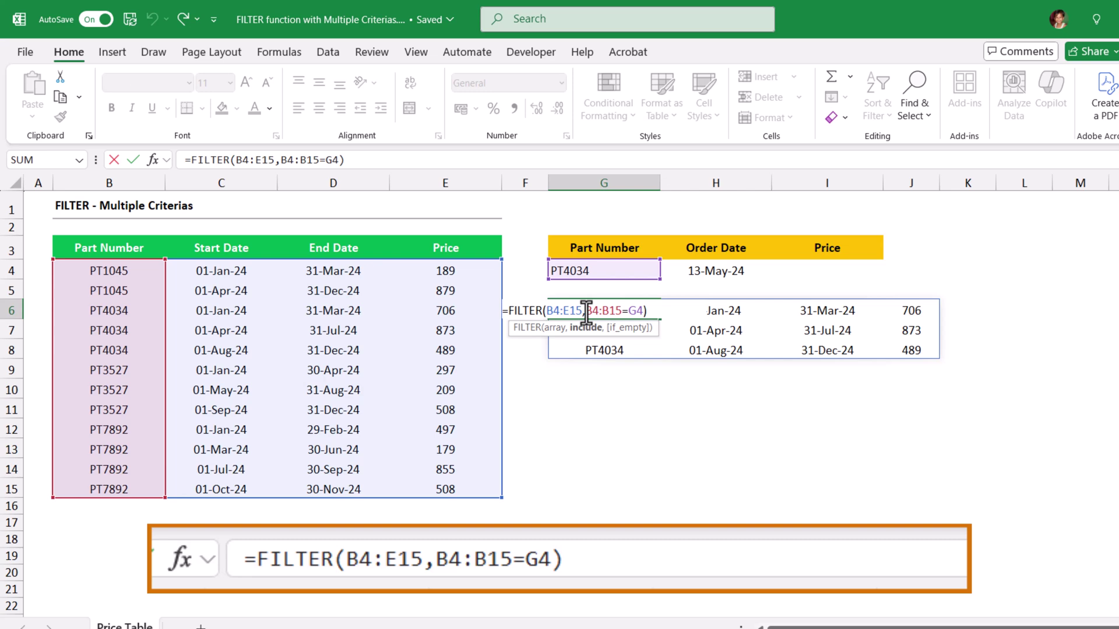
left_click(585, 310)
type("(")
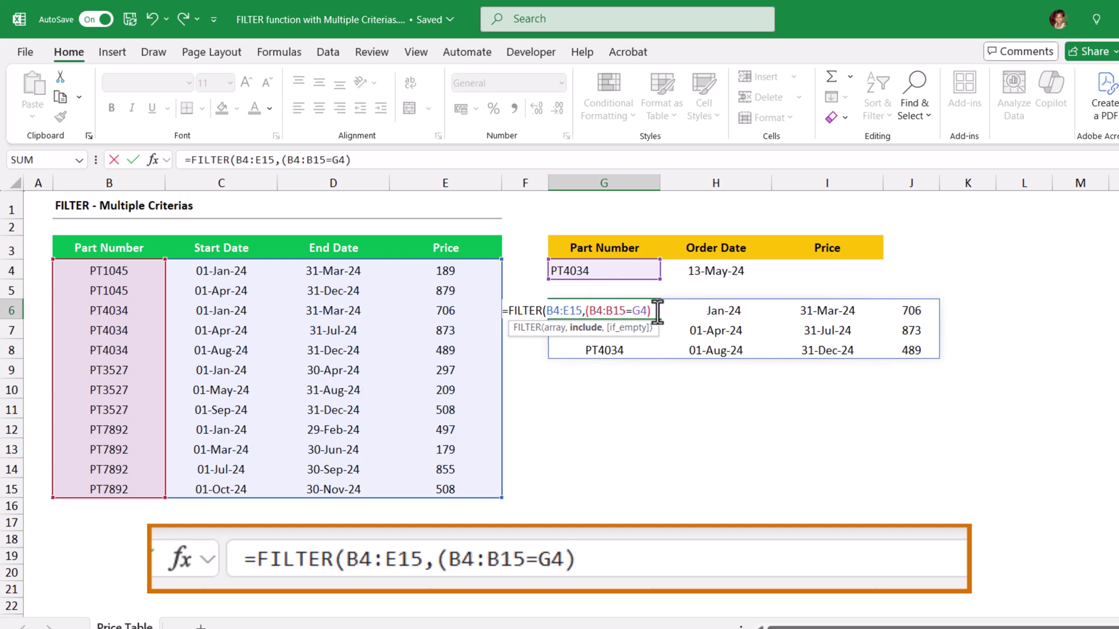
type("*(")
left_click(221, 272)
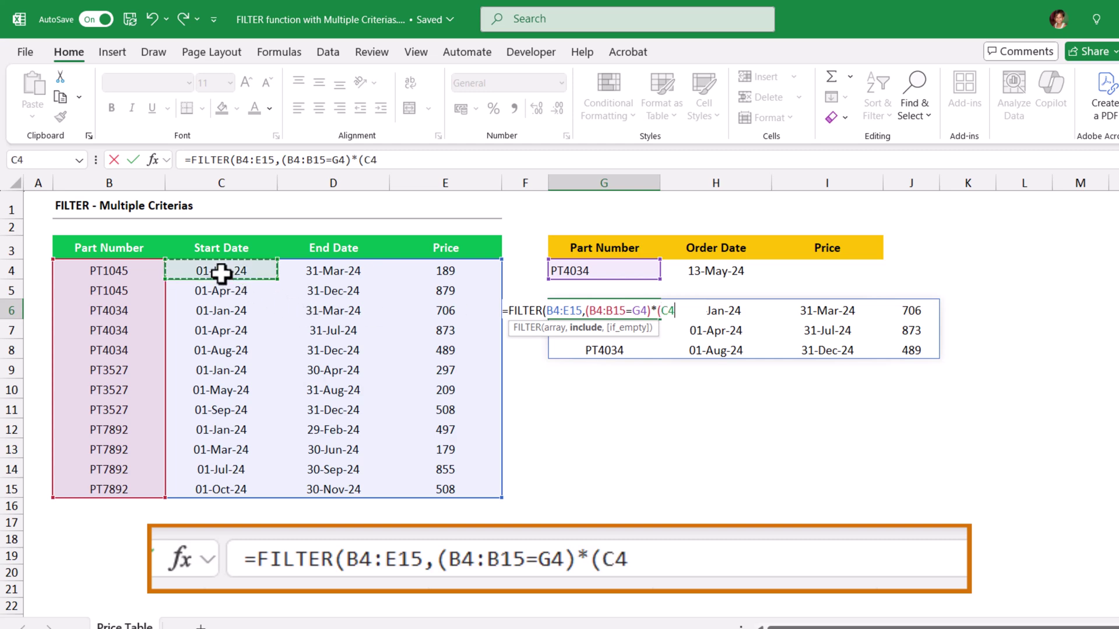
left_click_drag(221, 272, 223, 485)
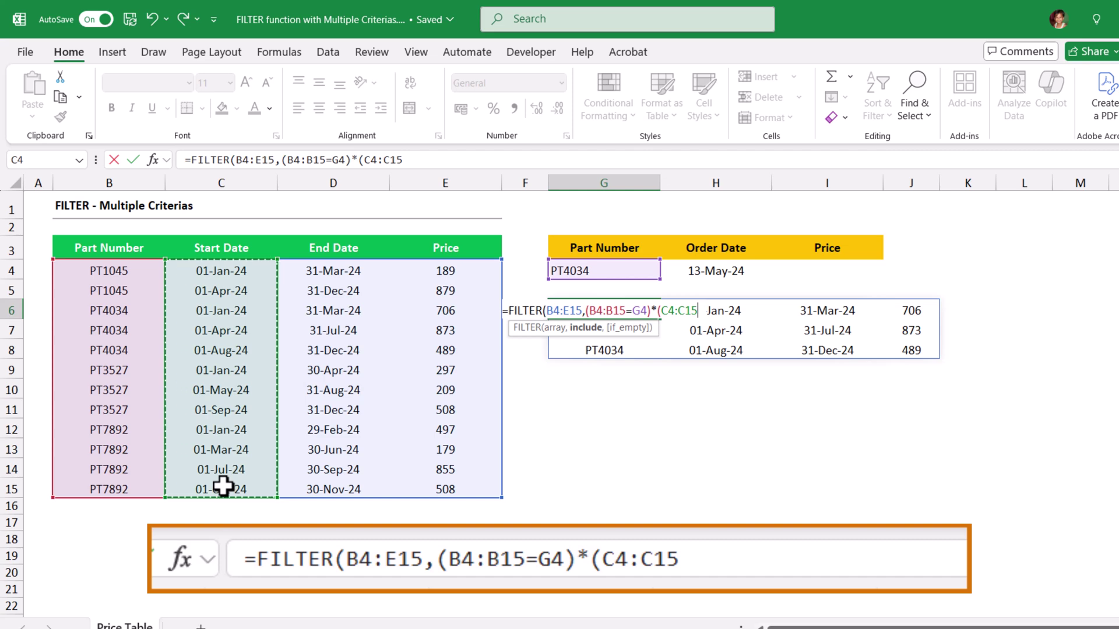
type("<")
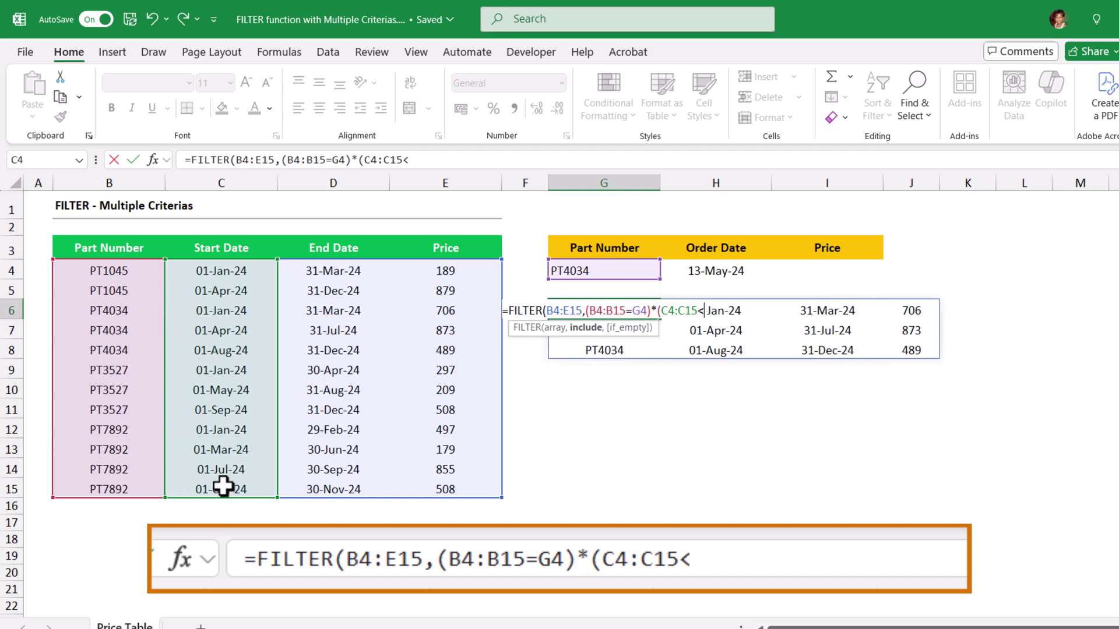
type("=")
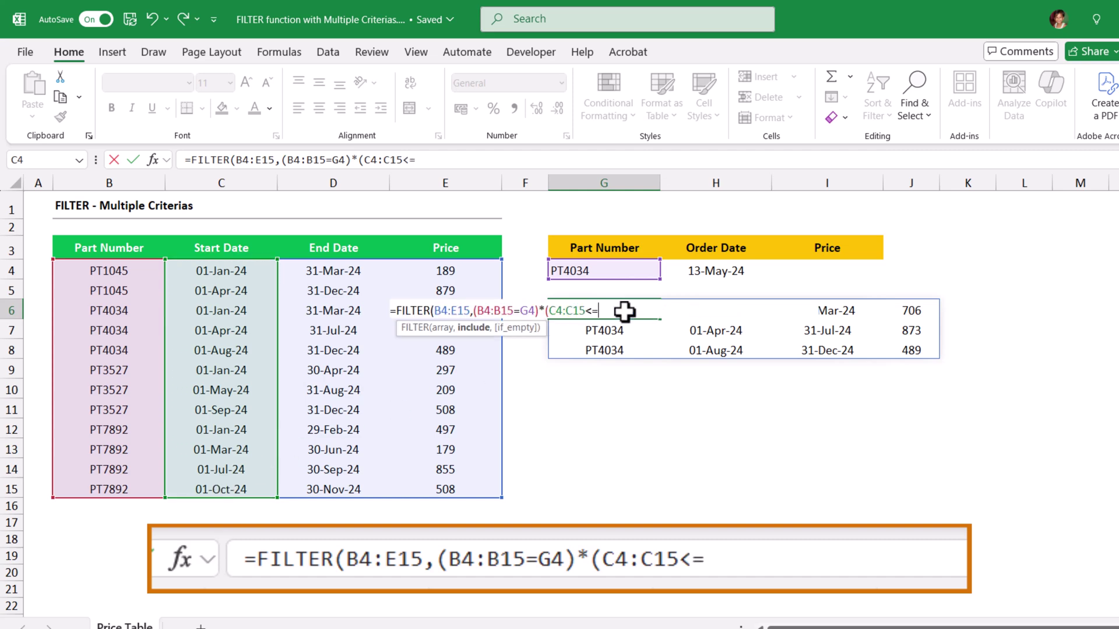
left_click(713, 270)
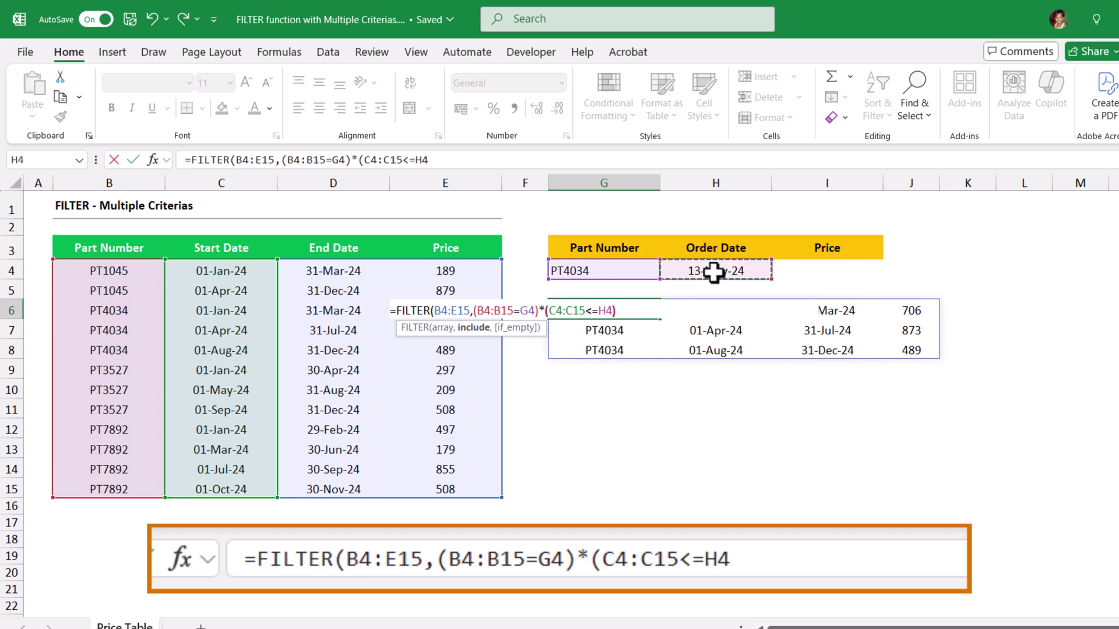
type("))")
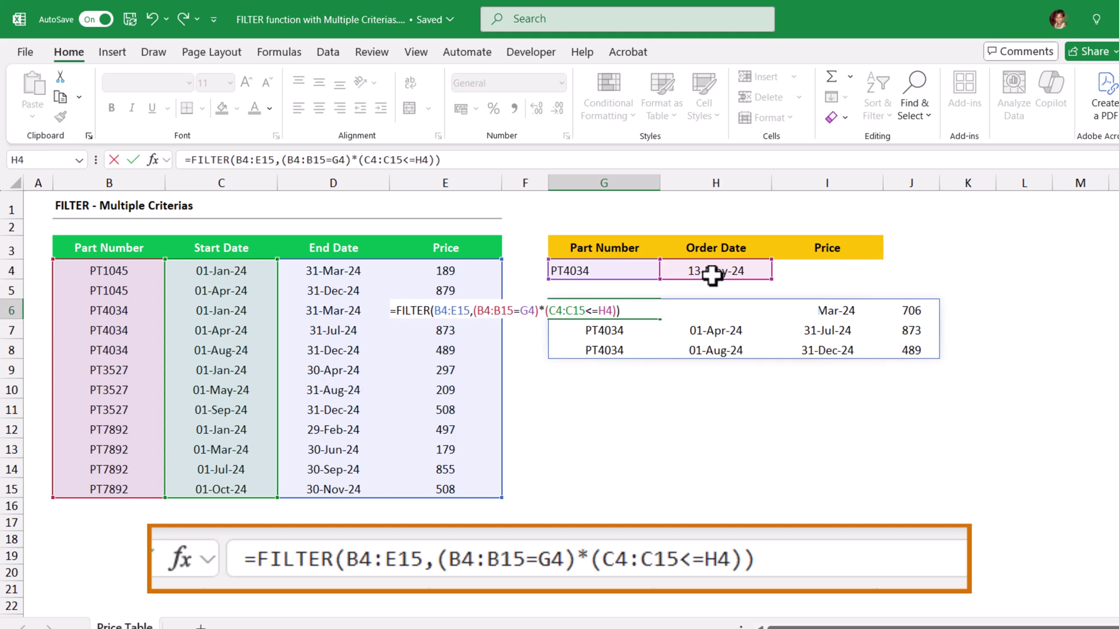
key("Return")
left_click(663, 381)
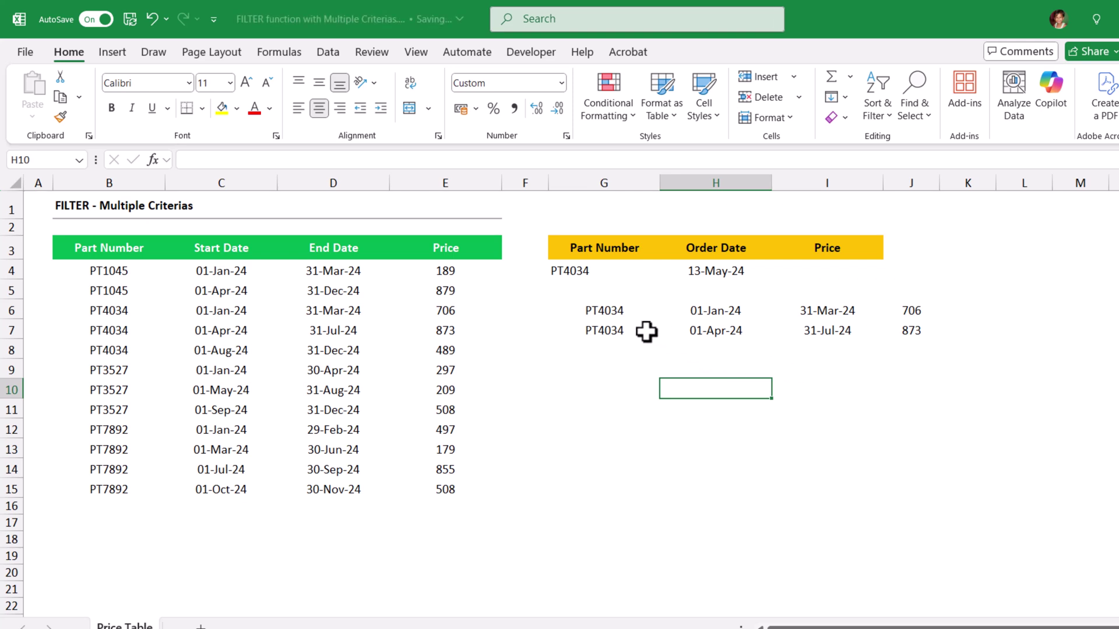
Step: Append *(D4:D15>=H4) to G6's FILTER condition so only the 873 row remains
left_click(599, 310)
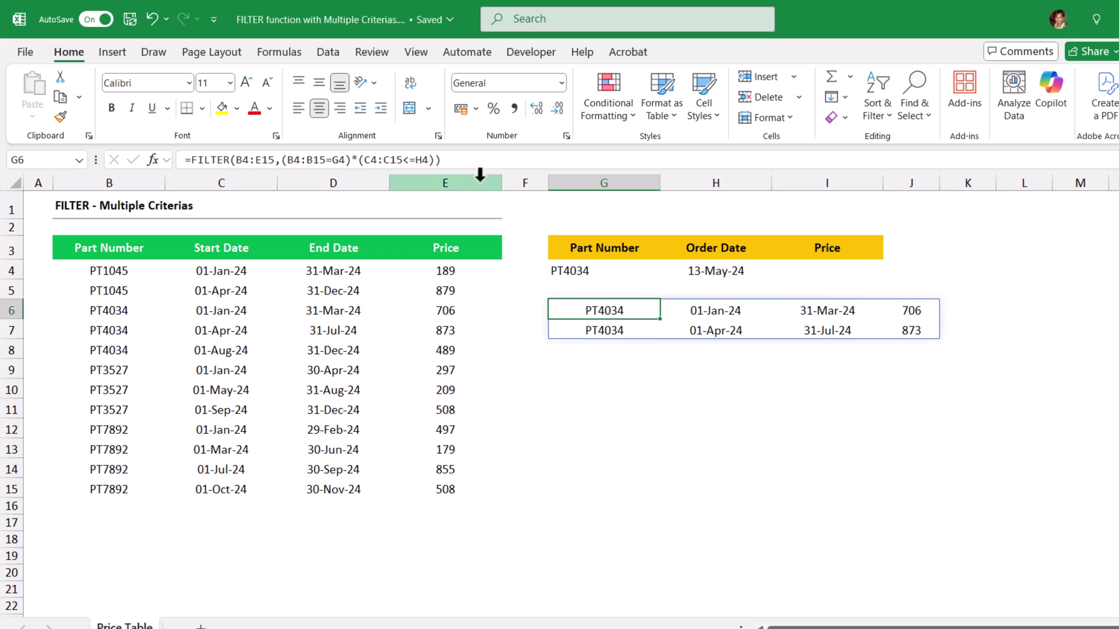
left_click(433, 160)
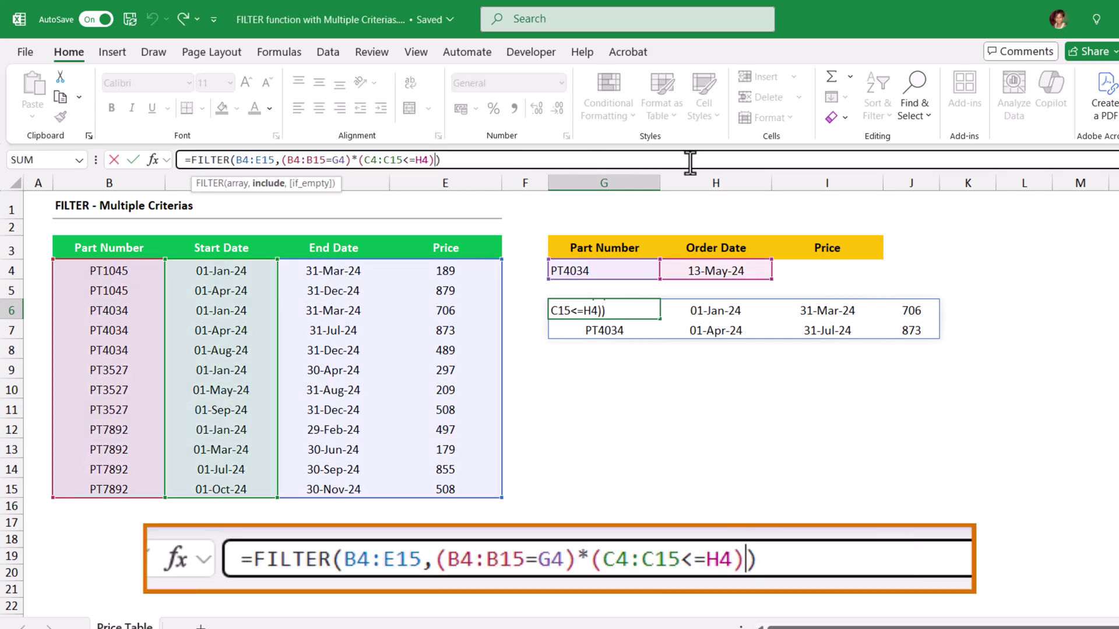
type("*")
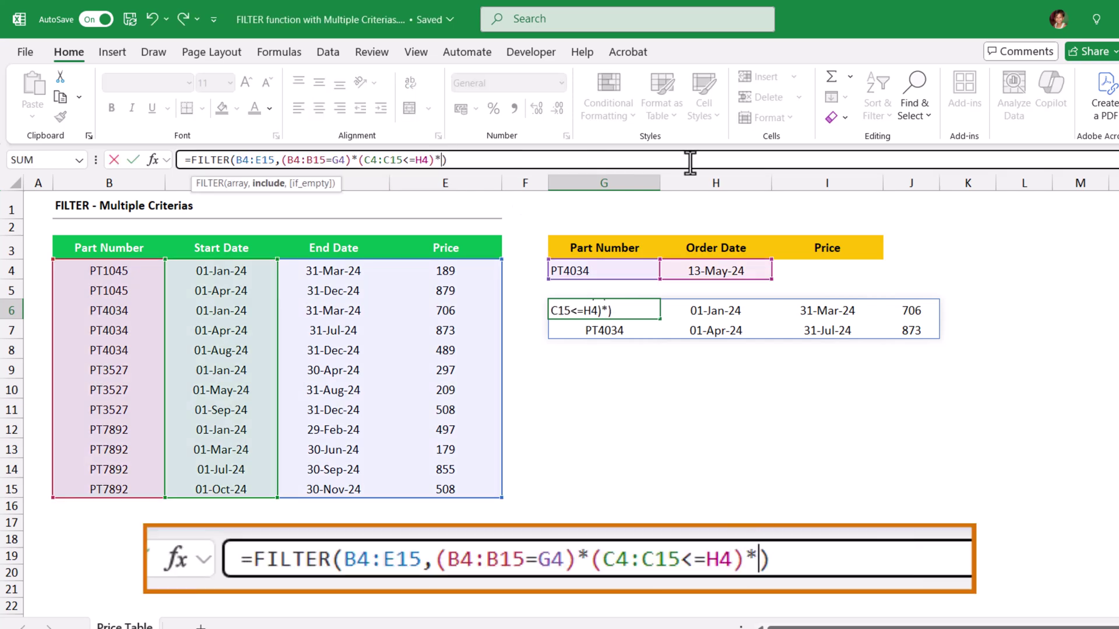
type("(")
left_click_drag(326, 270, 337, 493)
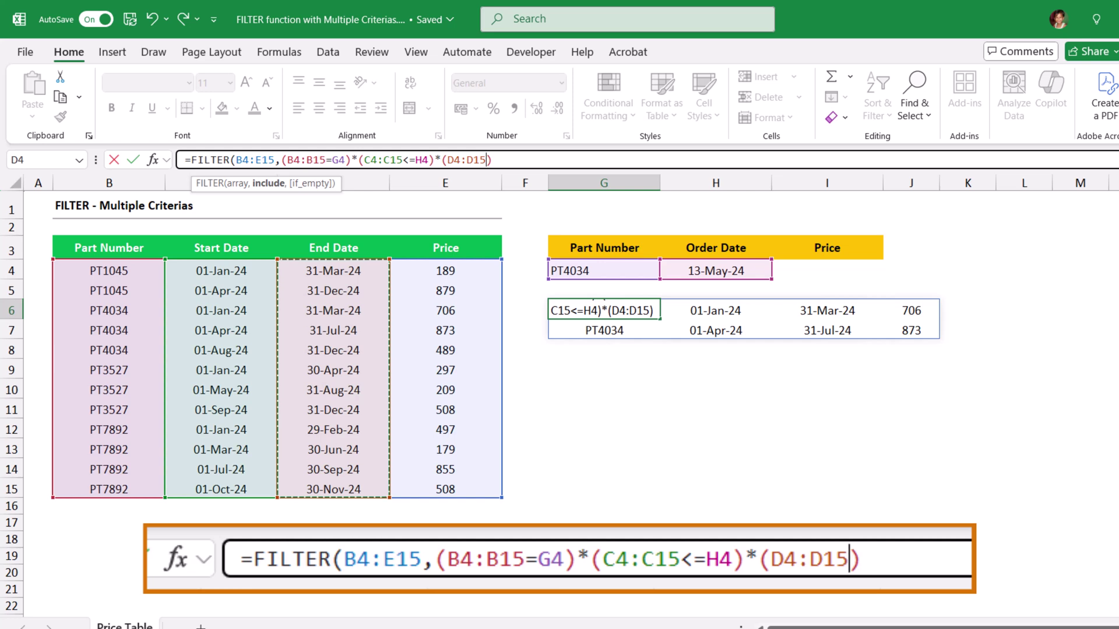
key("Left")
type(">=")
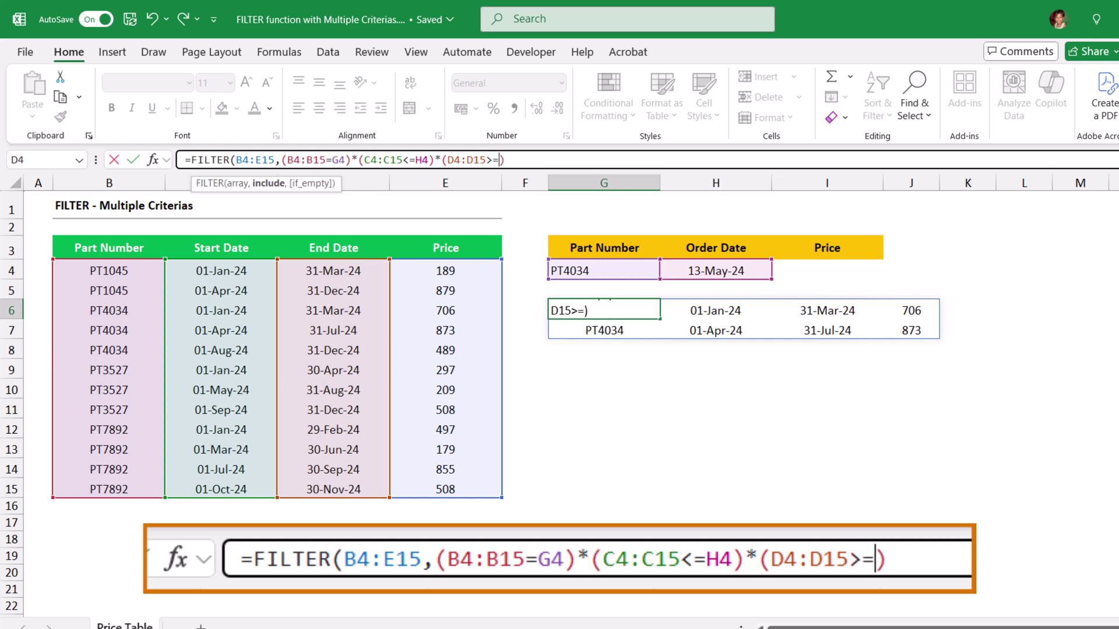
left_click(714, 273)
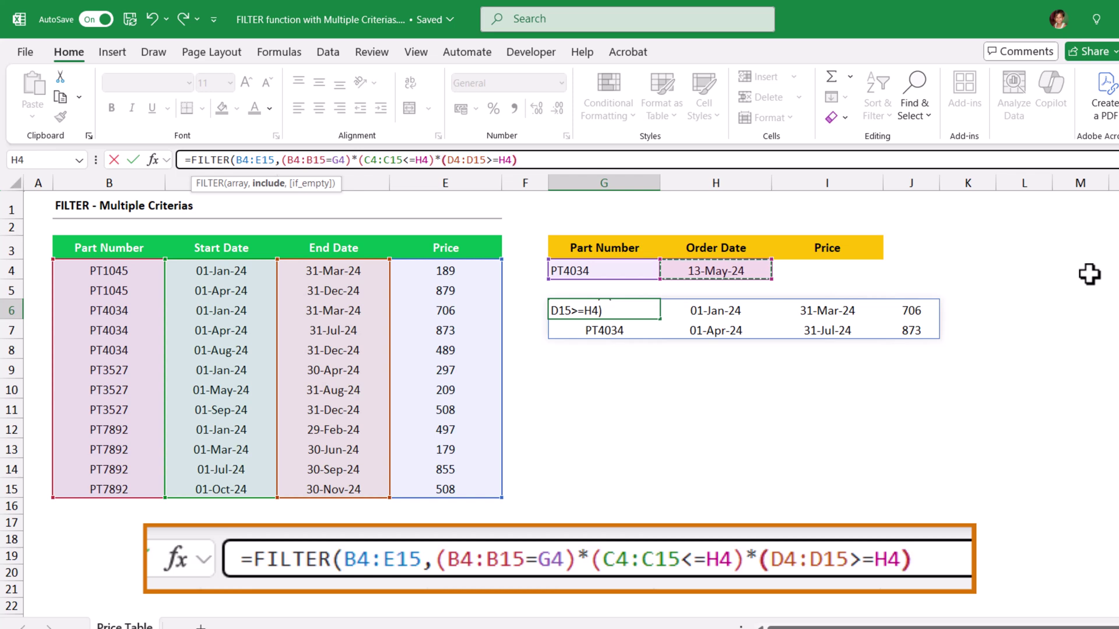
type(")")
key("Return")
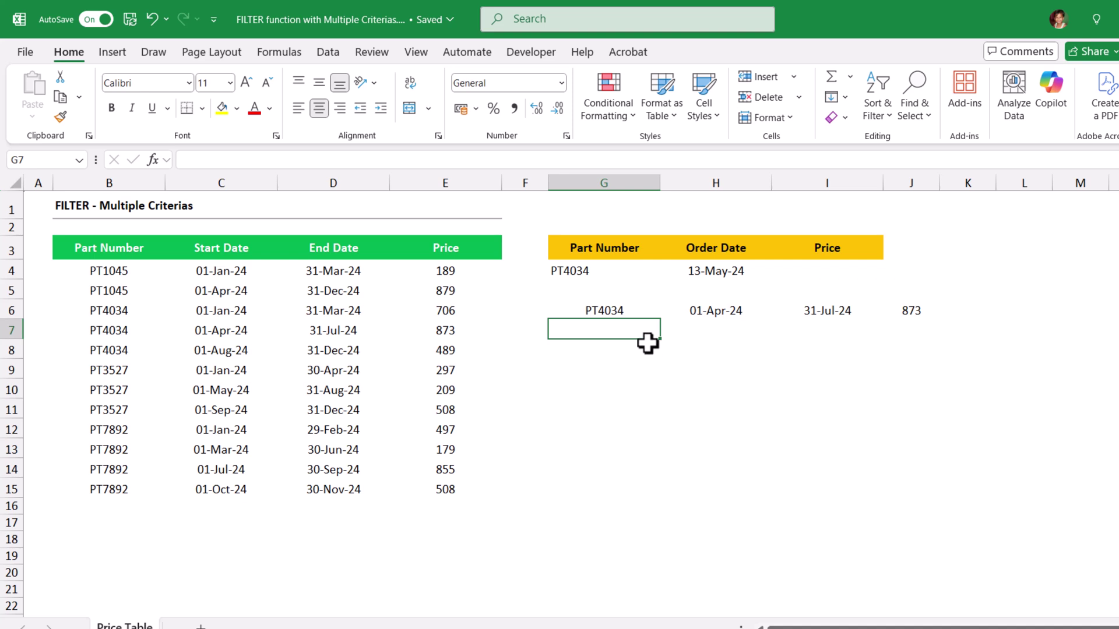
left_click(624, 307)
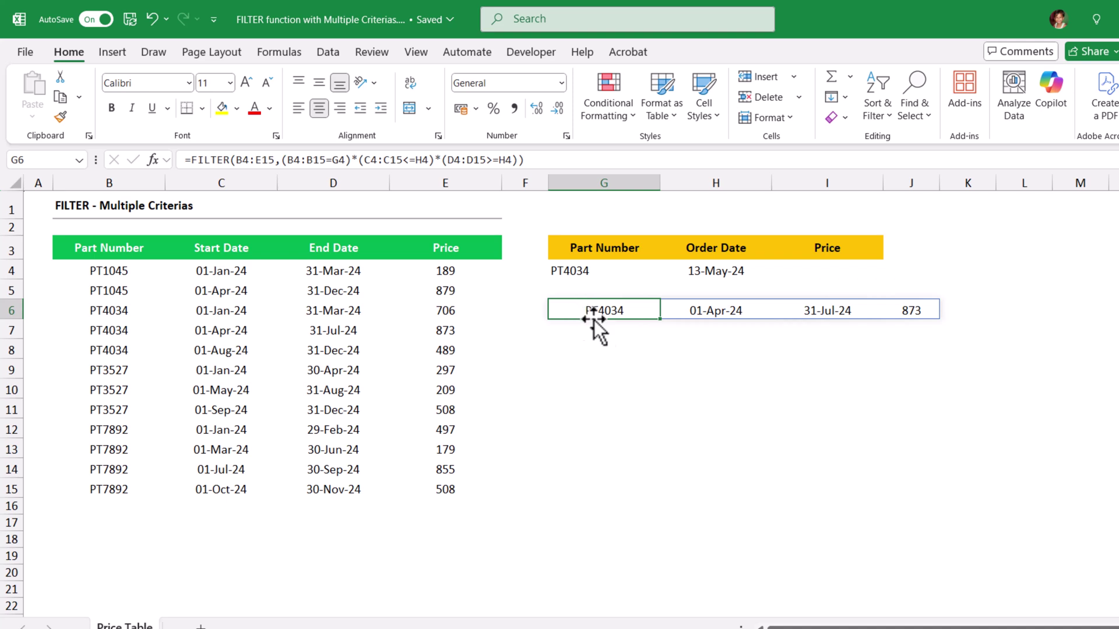
left_click(719, 272)
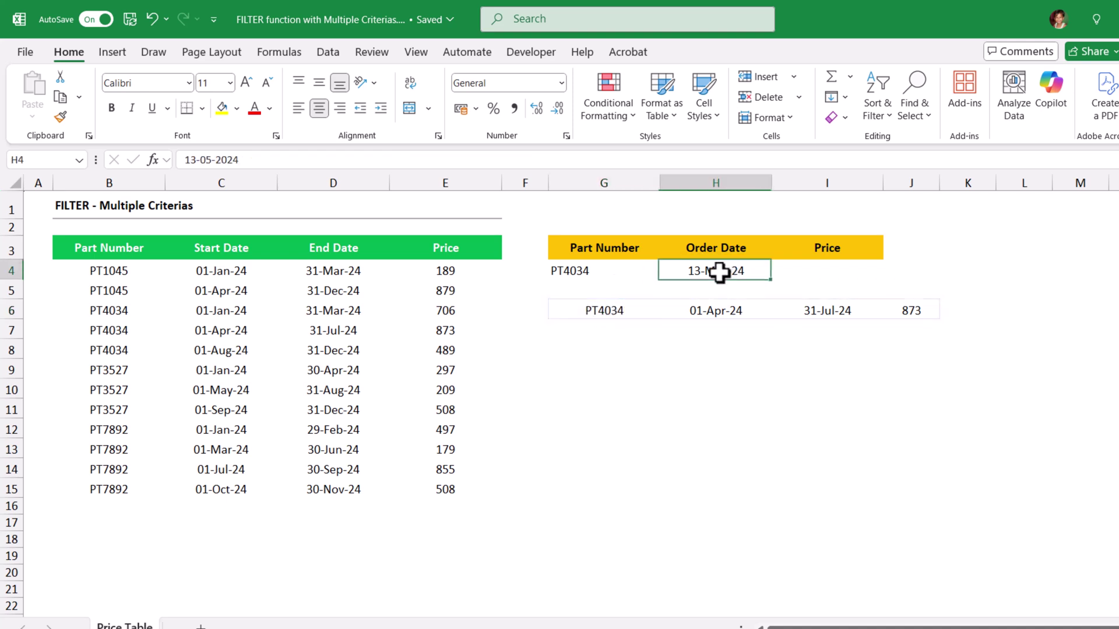
left_click(718, 313)
left_click(847, 312)
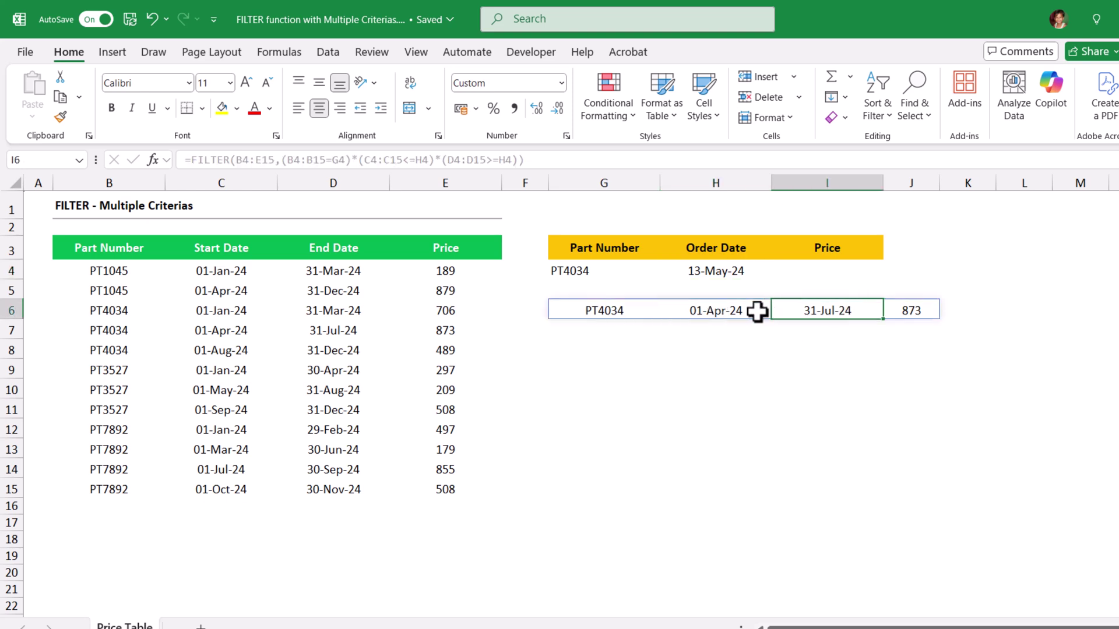
left_click(710, 313)
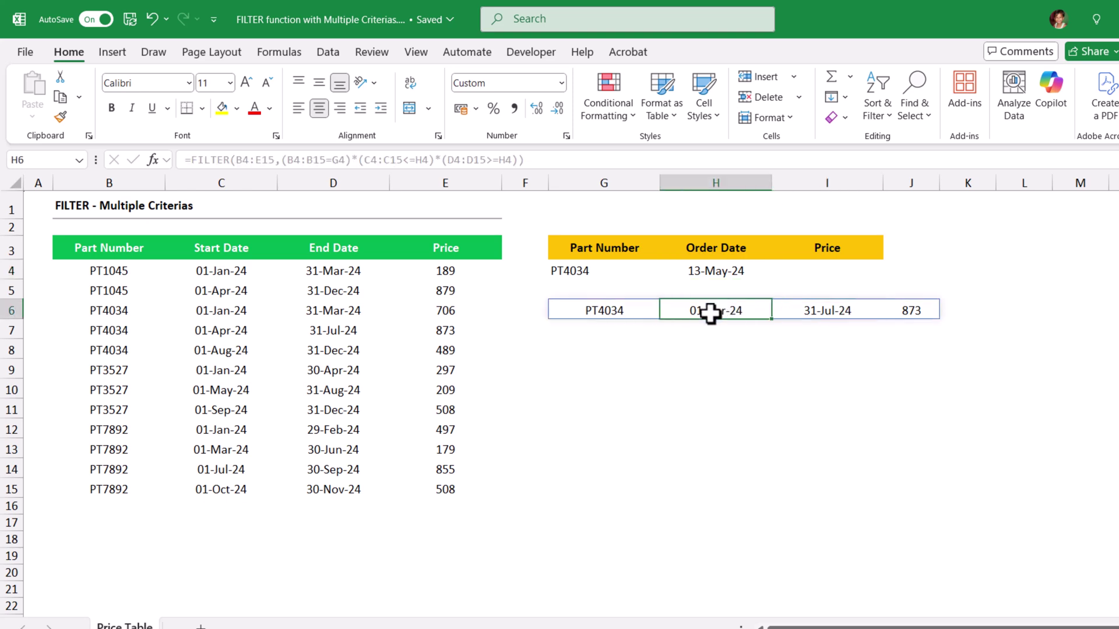
left_click(837, 314)
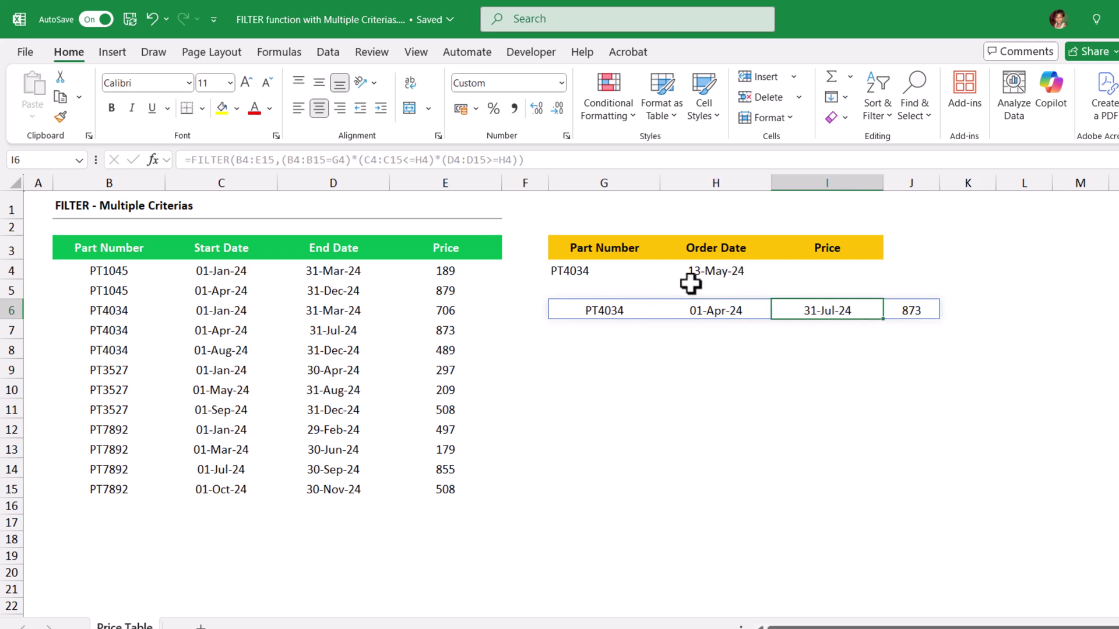
left_click(594, 314)
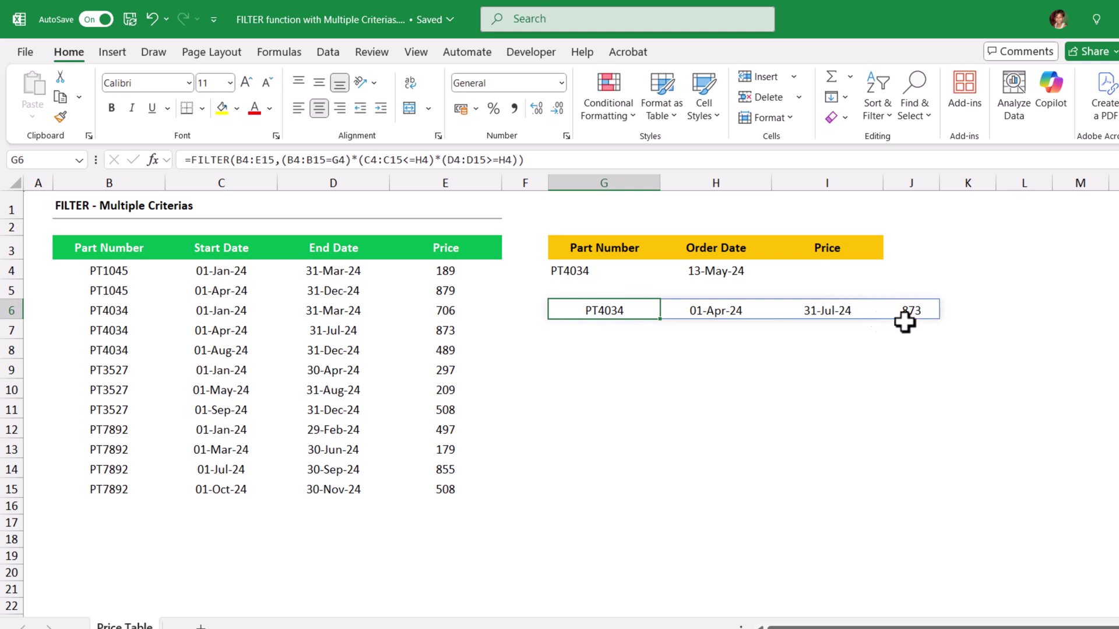
Step: Replace the FILTER return range B4:E15 in G6 with the Price column E4:E15
double_click(606, 311)
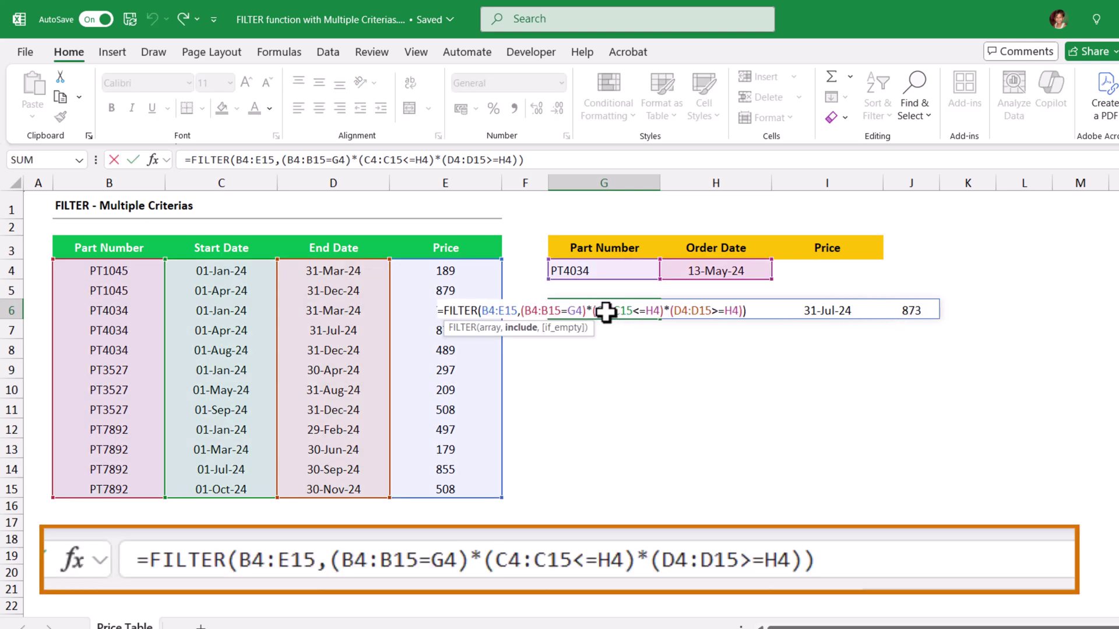
left_click(511, 311)
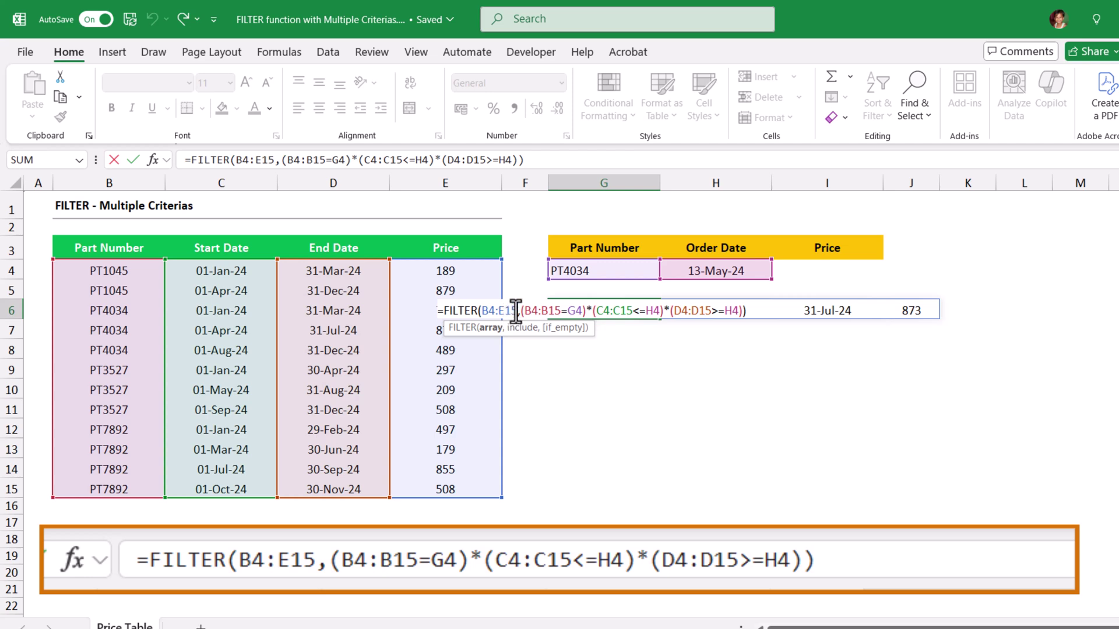
left_click_drag(518, 311, 484, 310)
key("BackSpace")
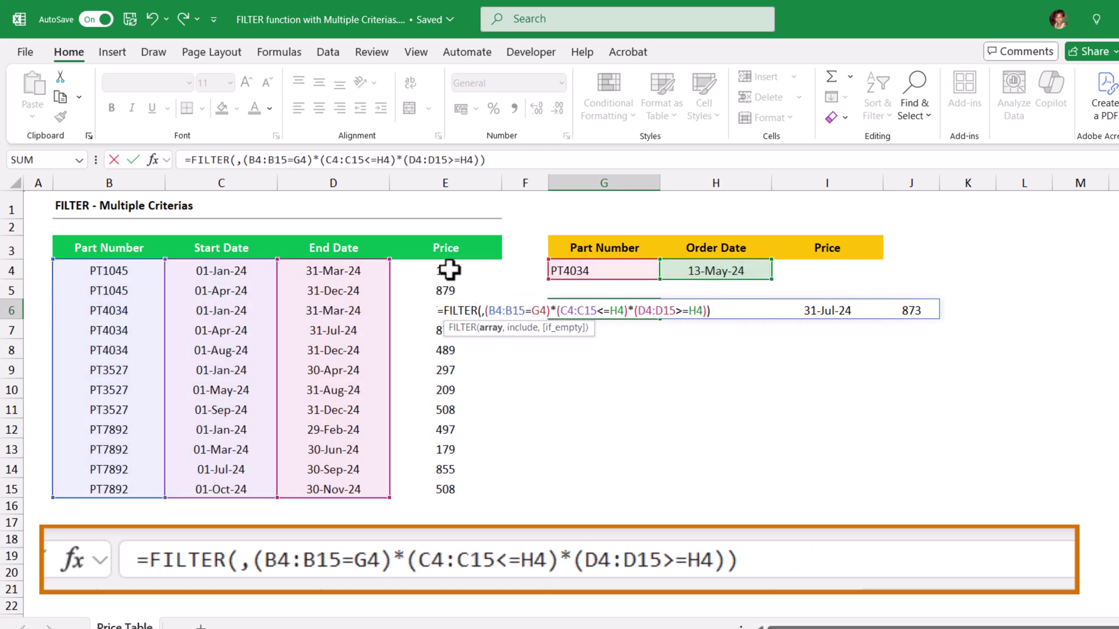
left_click_drag(445, 271, 449, 482)
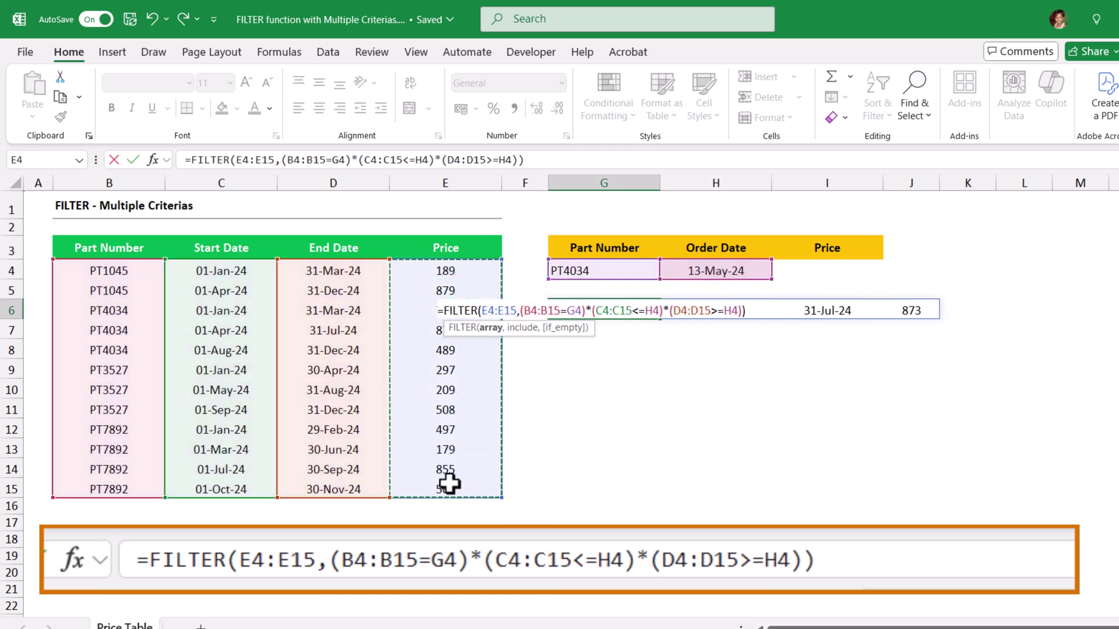
key("Return")
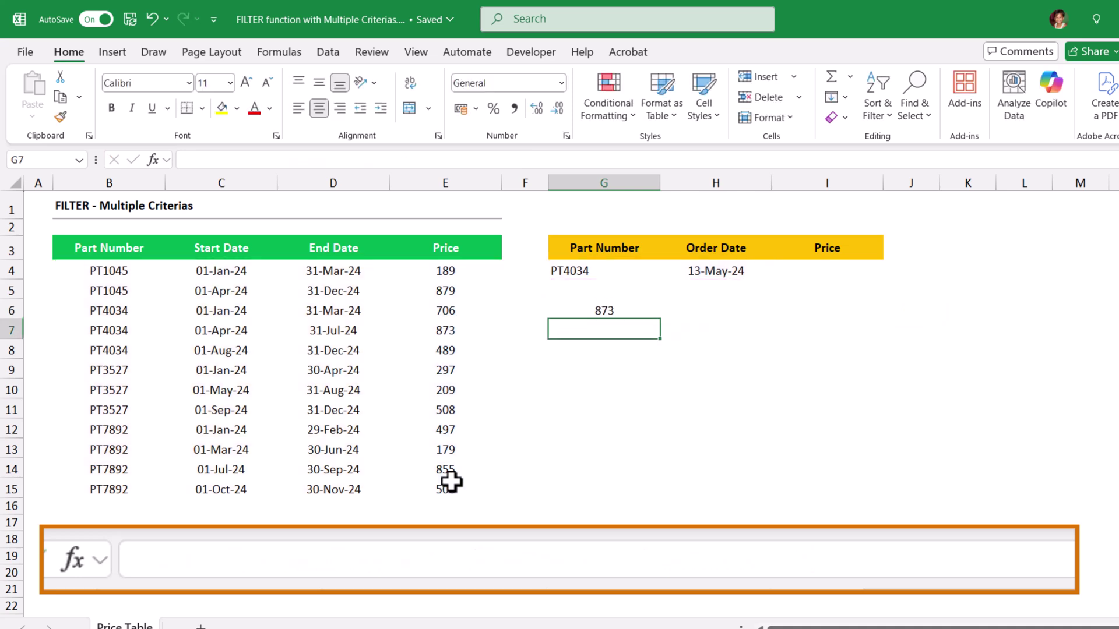
Step: Cut the FILTER formula text out of G6 and paste it into I4 under Price
left_click(602, 309)
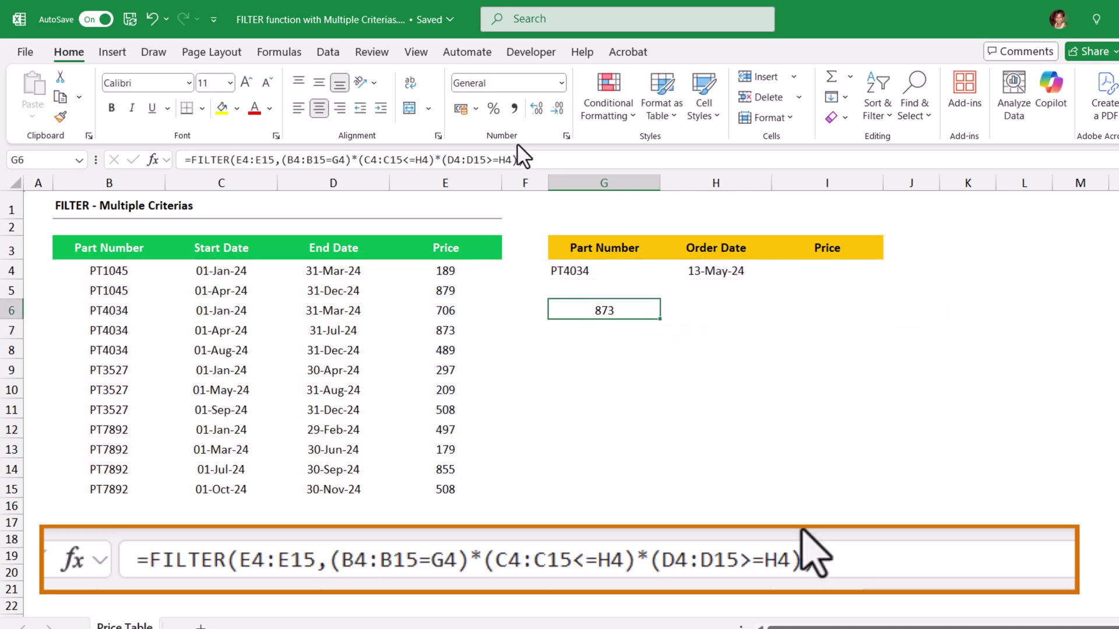
key("F2")
left_click_drag(757, 313, 376, 312)
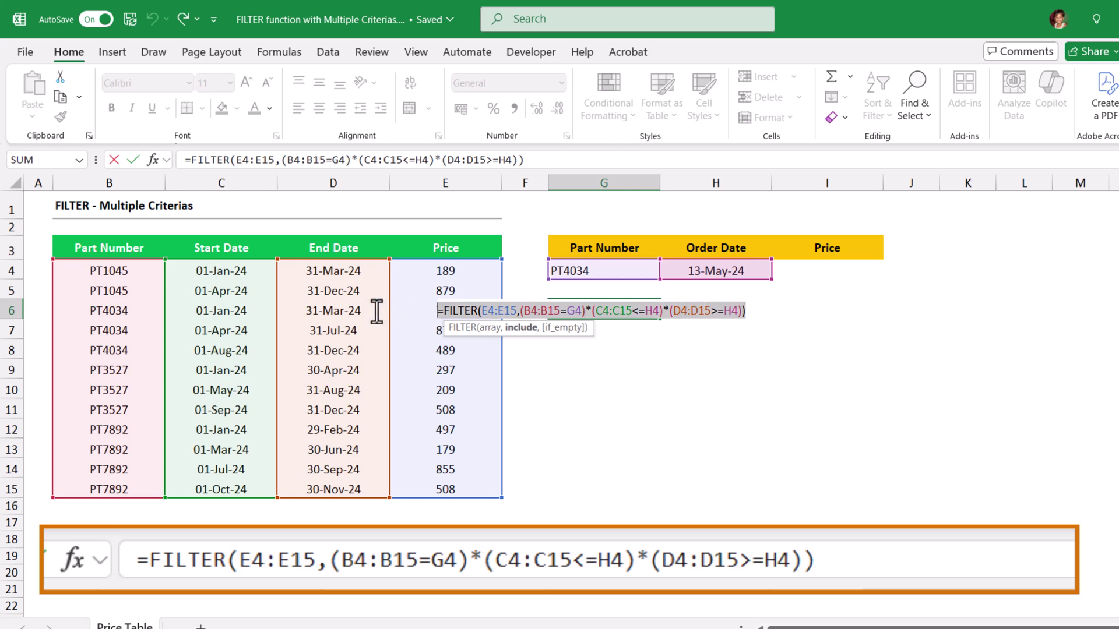
key("ctrl+x")
left_click(795, 274)
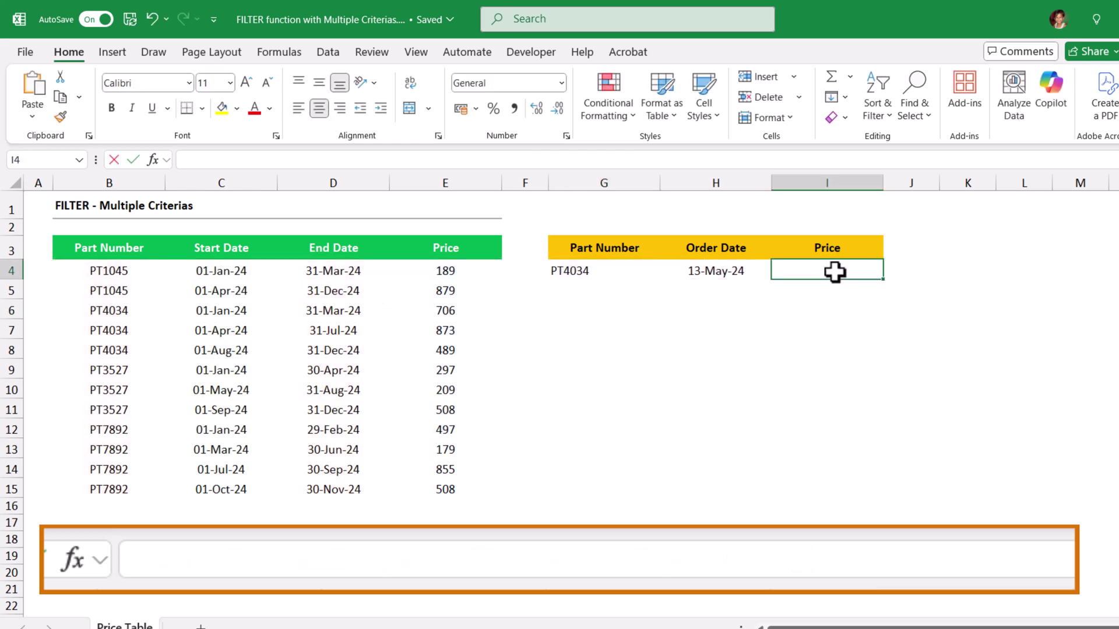
key("F2")
key("ctrl+v")
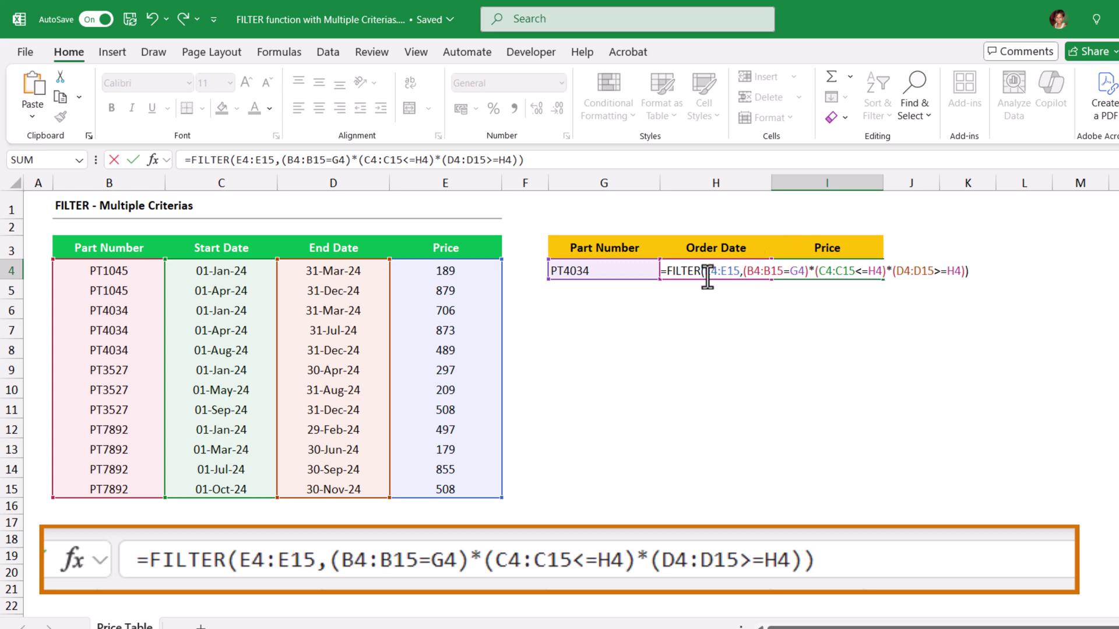
Step: Make the E4:E15, B4:B15, C4:C15 and D4:D15 ranges absolute with F4
left_click_drag(709, 274, 730, 274)
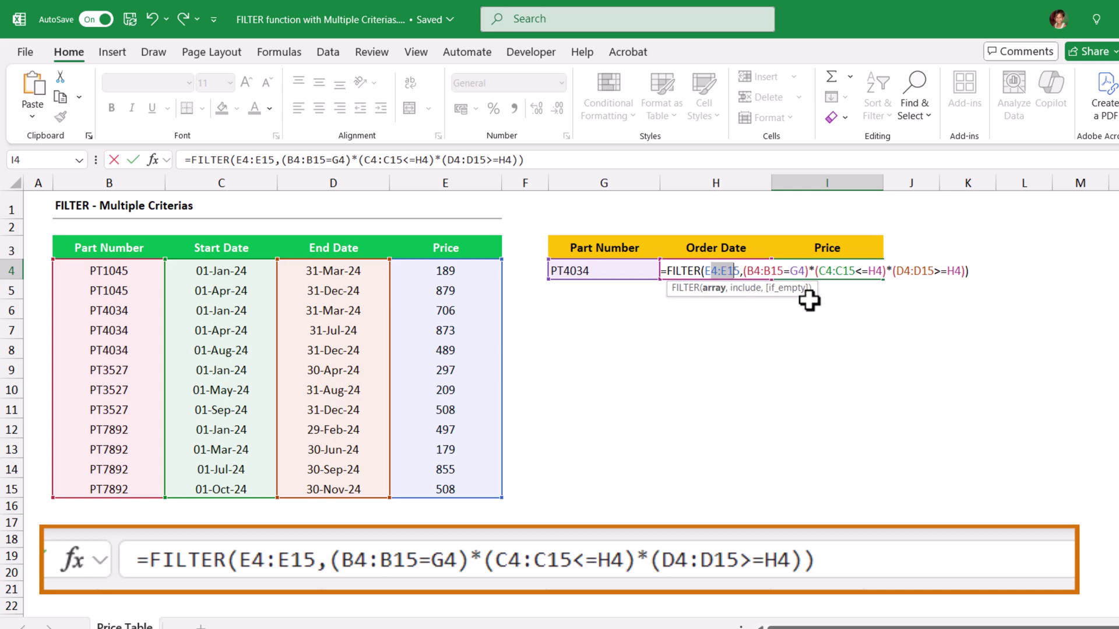
key("F4")
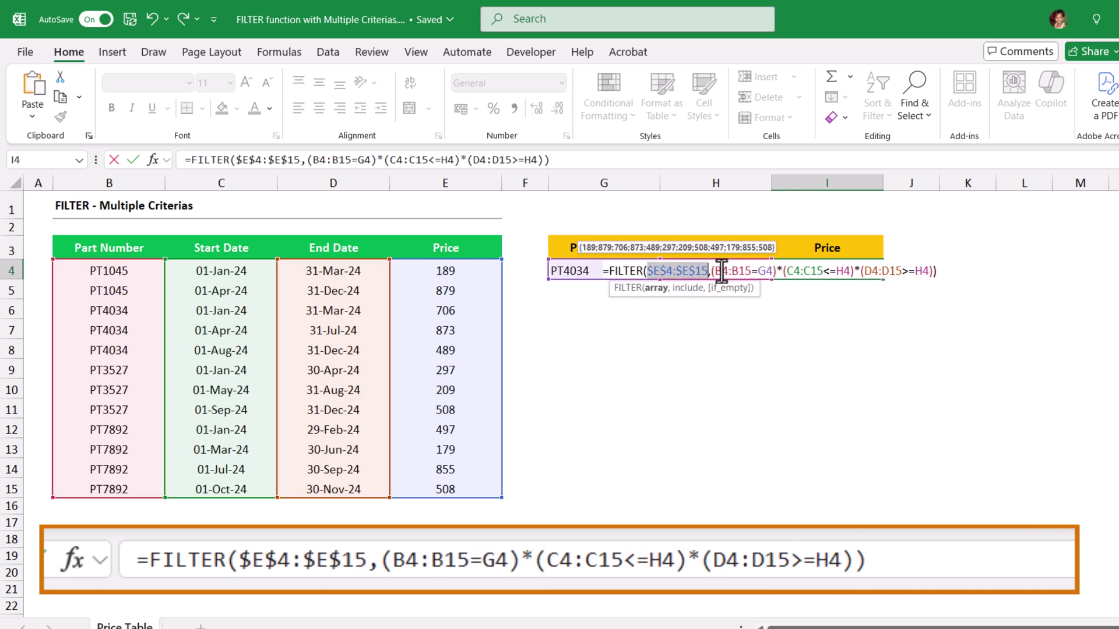
left_click_drag(722, 271, 743, 270)
key("F4")
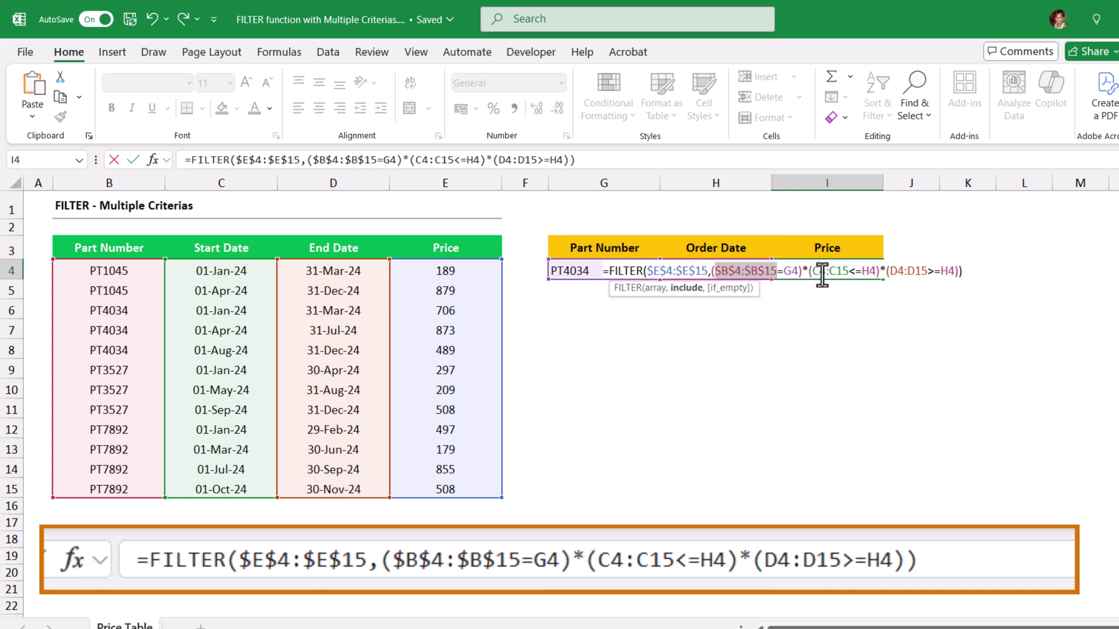
left_click_drag(820, 271, 844, 273)
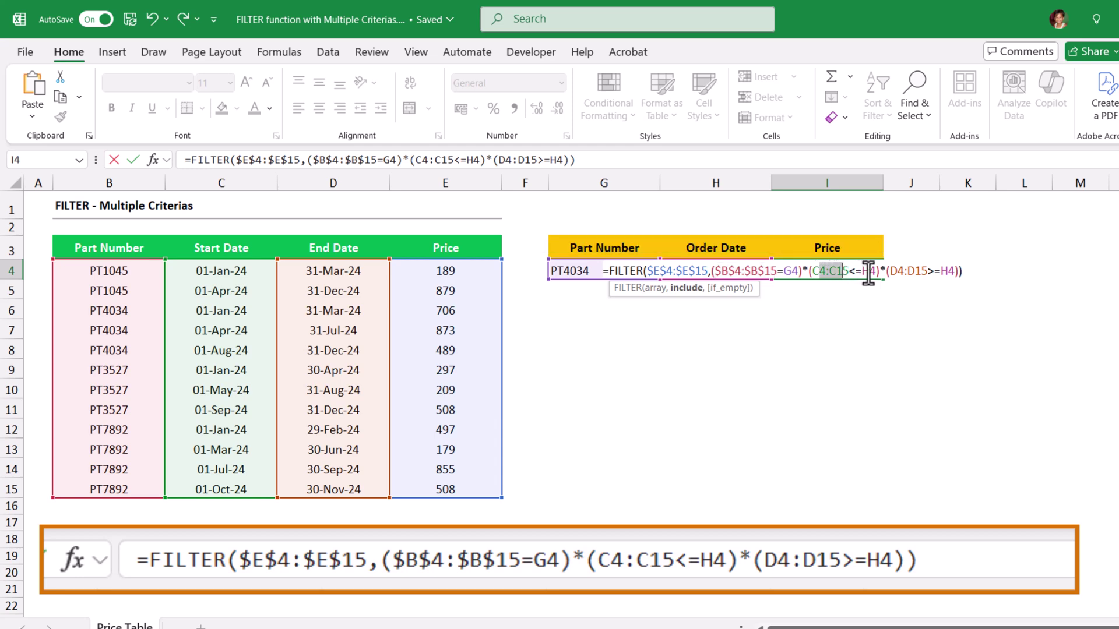
key("F4")
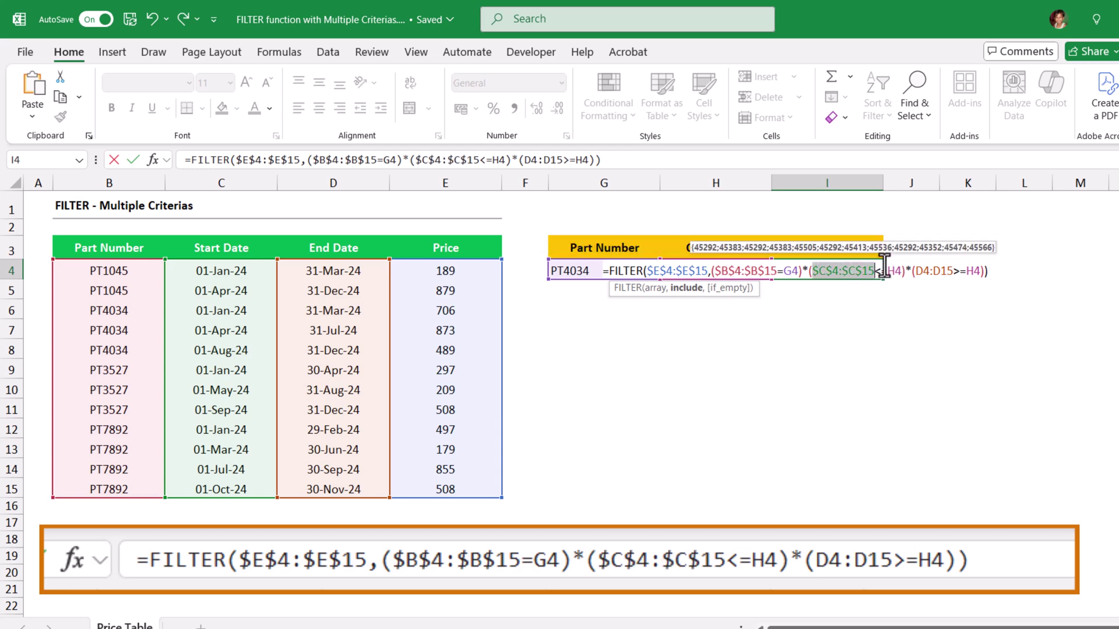
left_click(925, 274)
left_click_drag(925, 274, 944, 274)
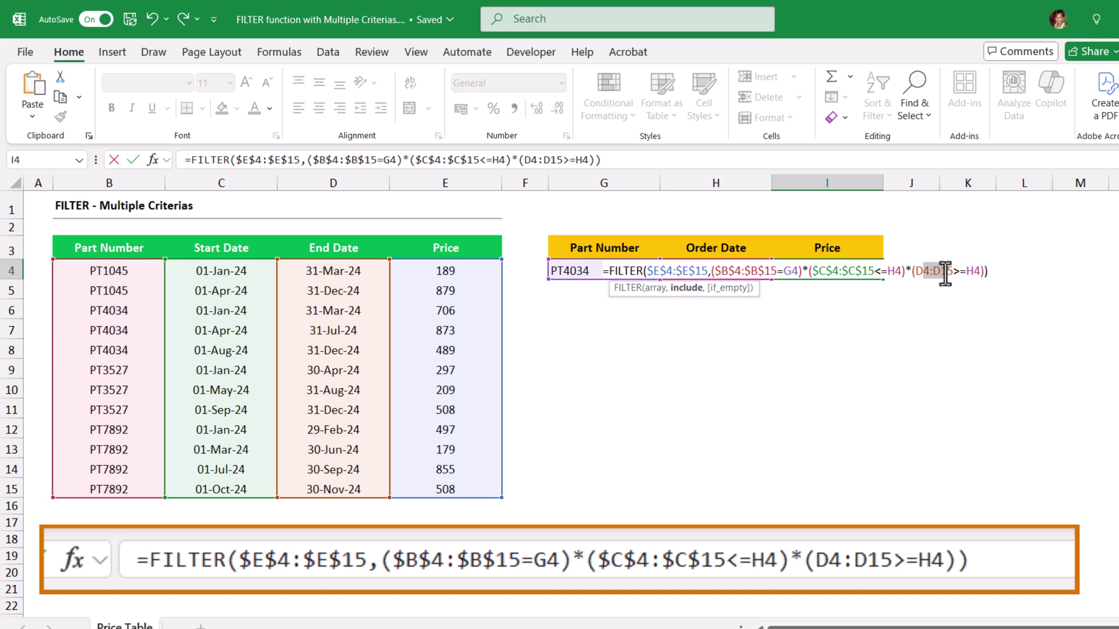
key("F4")
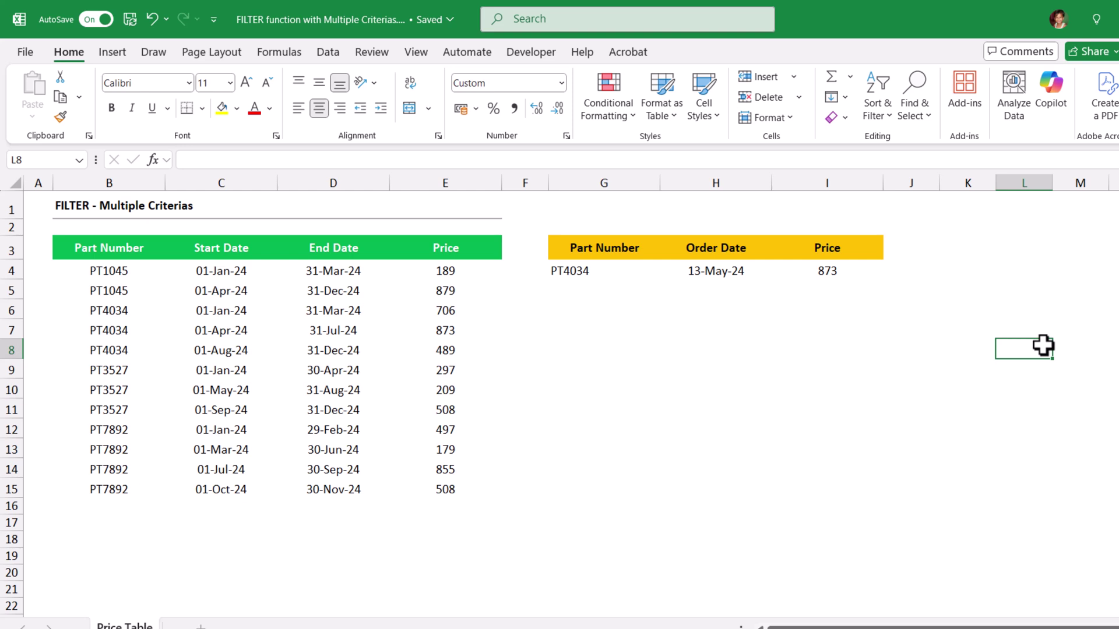
Step: Undo the last change and check B14's part number without editing it
key("ctrl+z")
double_click(131, 470)
key("Left")
key("Left")
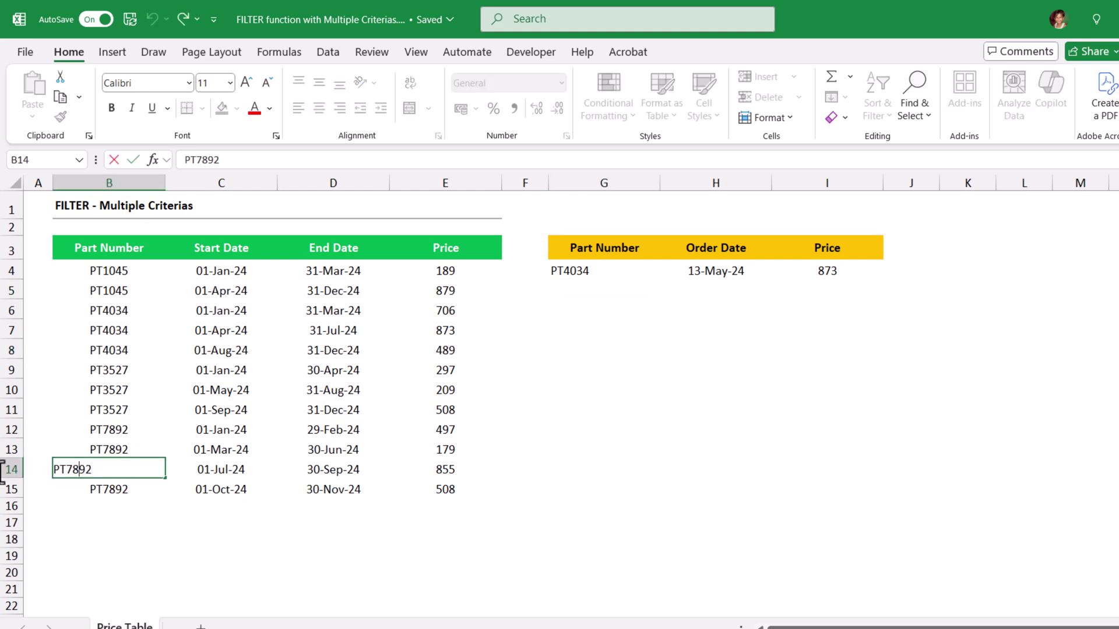
key("Escape")
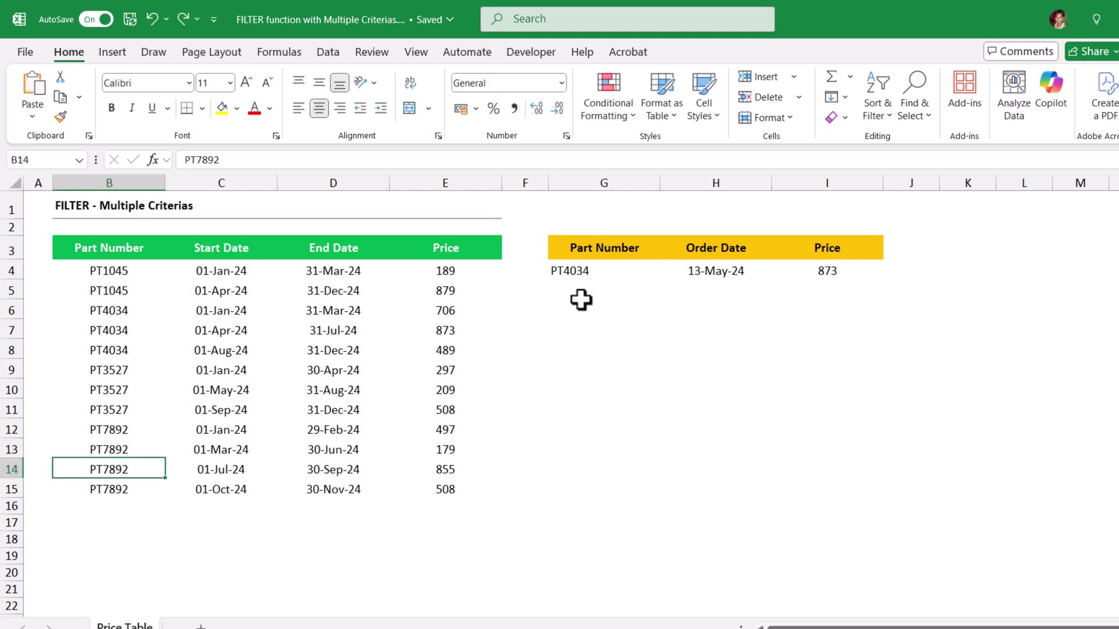
Step: Enter part number PT7892 in G5 and order date 02-Oct-24 in H5
left_click(576, 285)
double_click(574, 289)
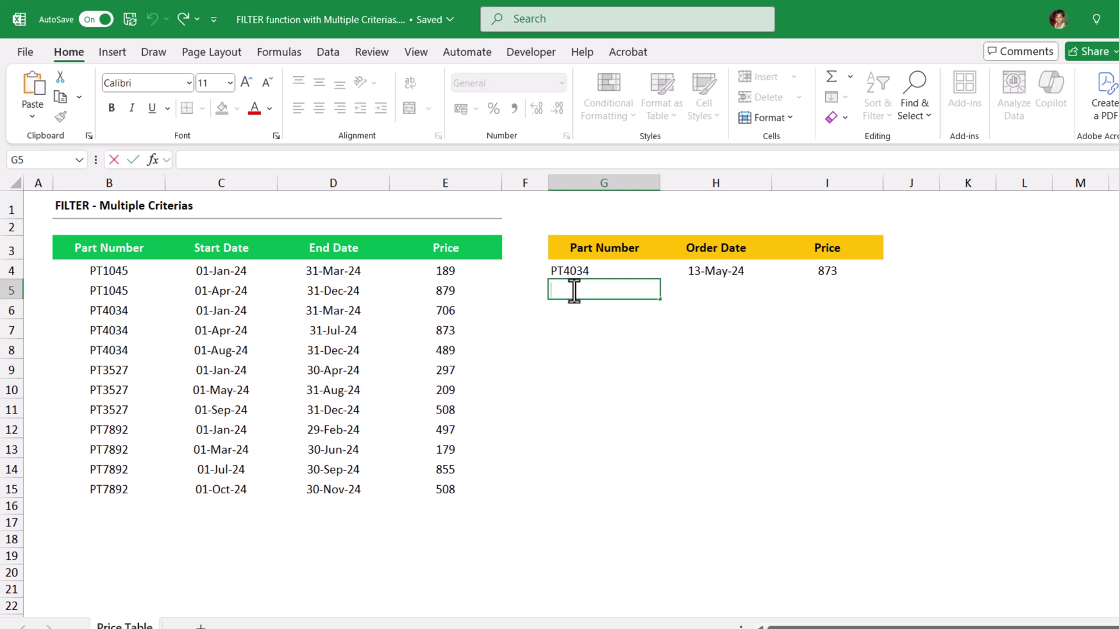
type("PT7892")
key("Tab")
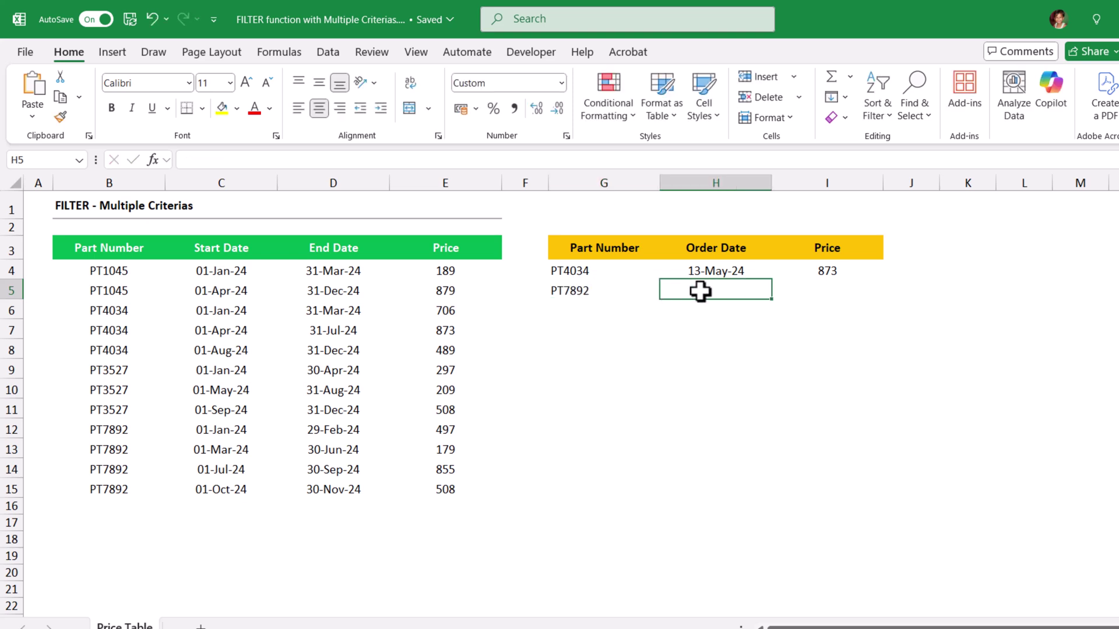
key("ctrl+v")
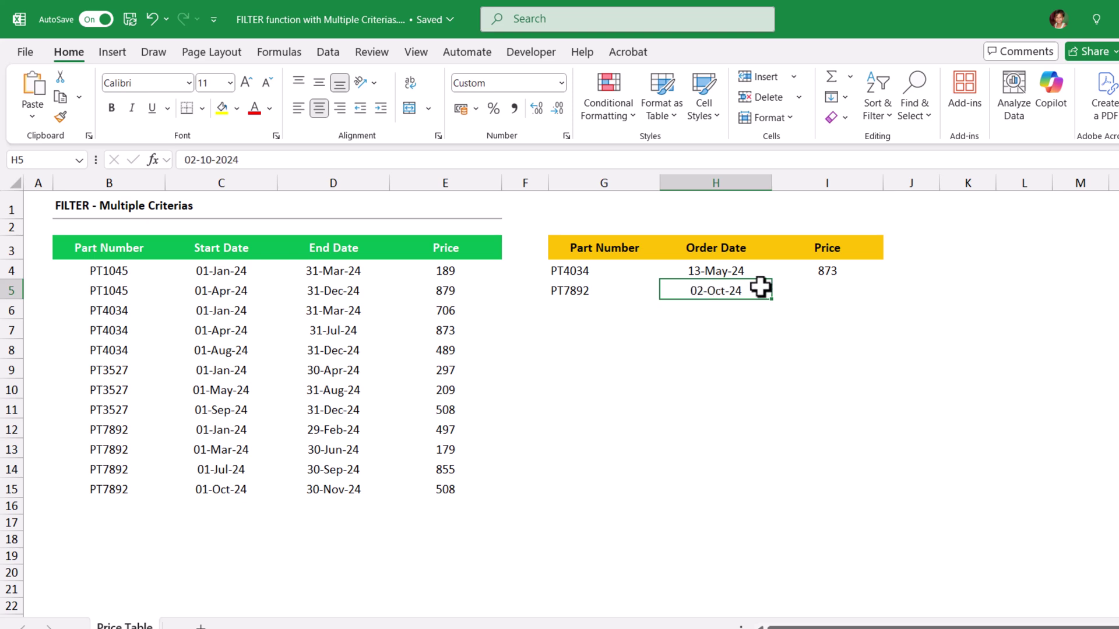
left_click(602, 297)
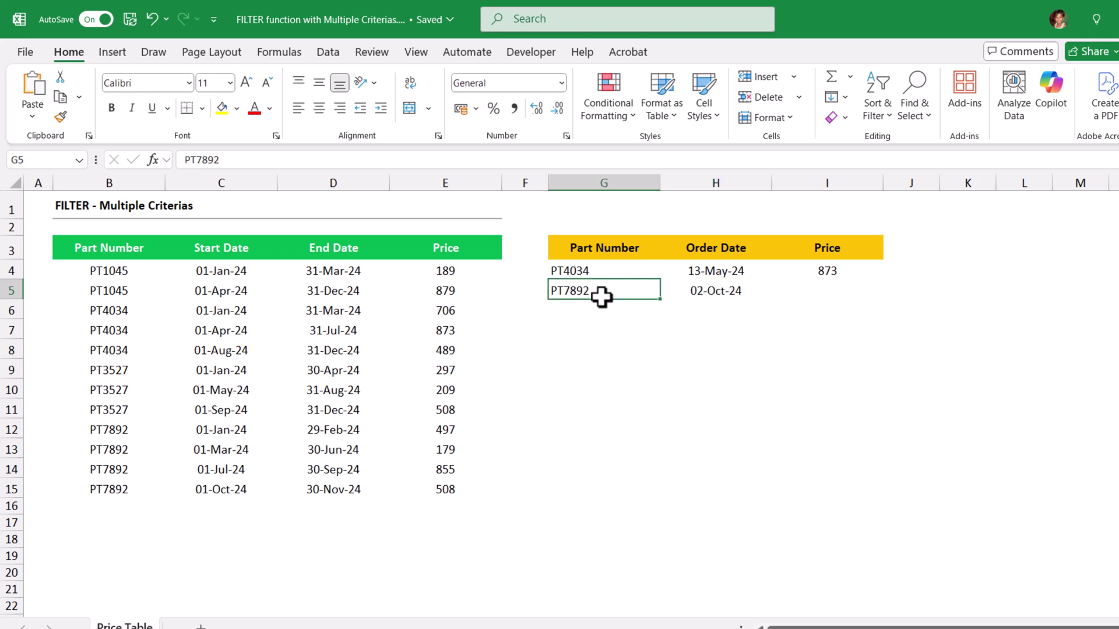
Step: Fill the I4 price formula down to I5, returning 508 for PT7892
left_click(826, 274)
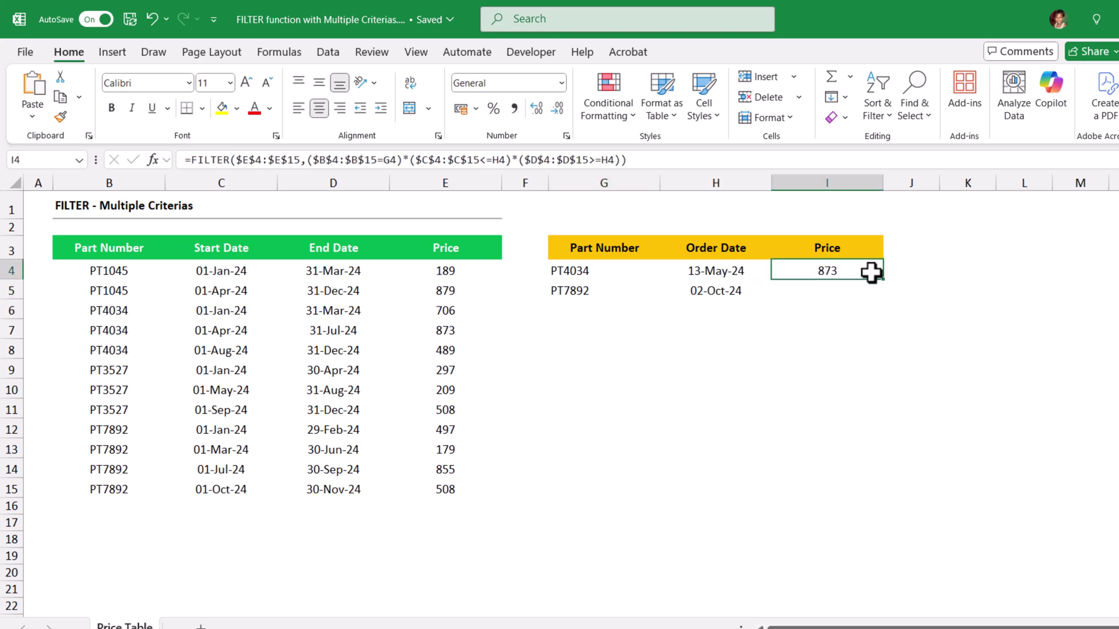
left_click_drag(886, 282, 885, 299)
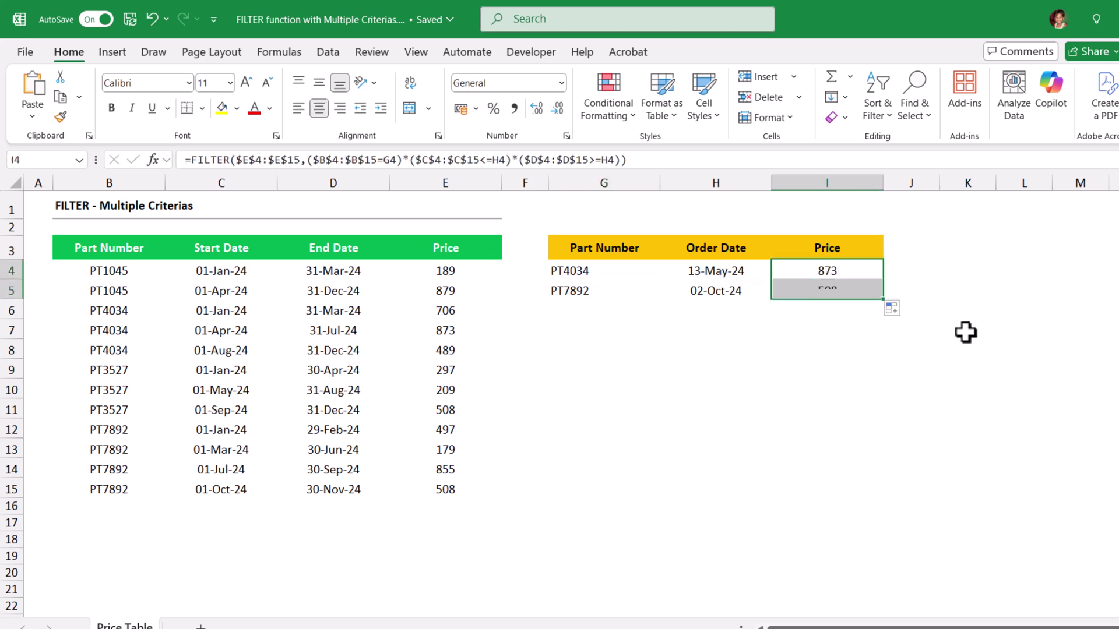
left_click(826, 293)
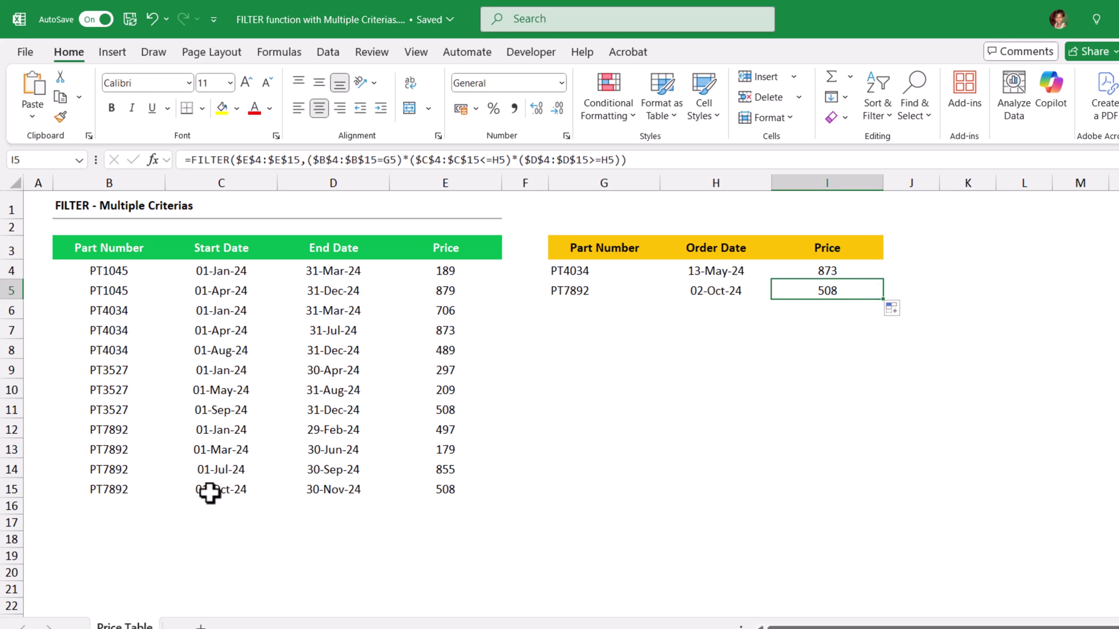
left_click_drag(202, 493, 429, 488)
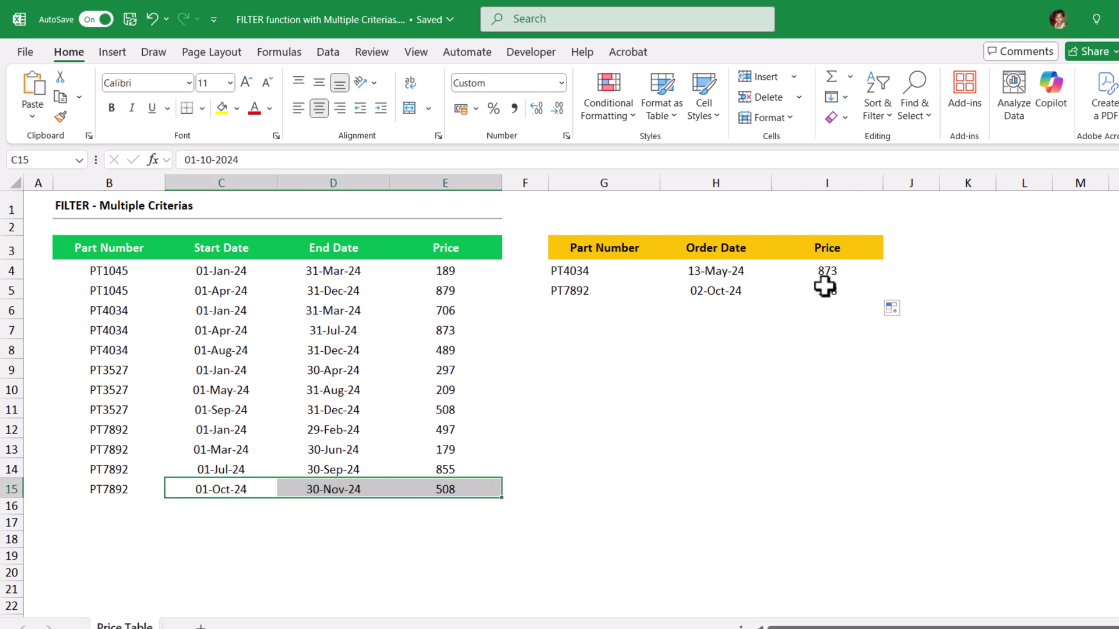
left_click(109, 506)
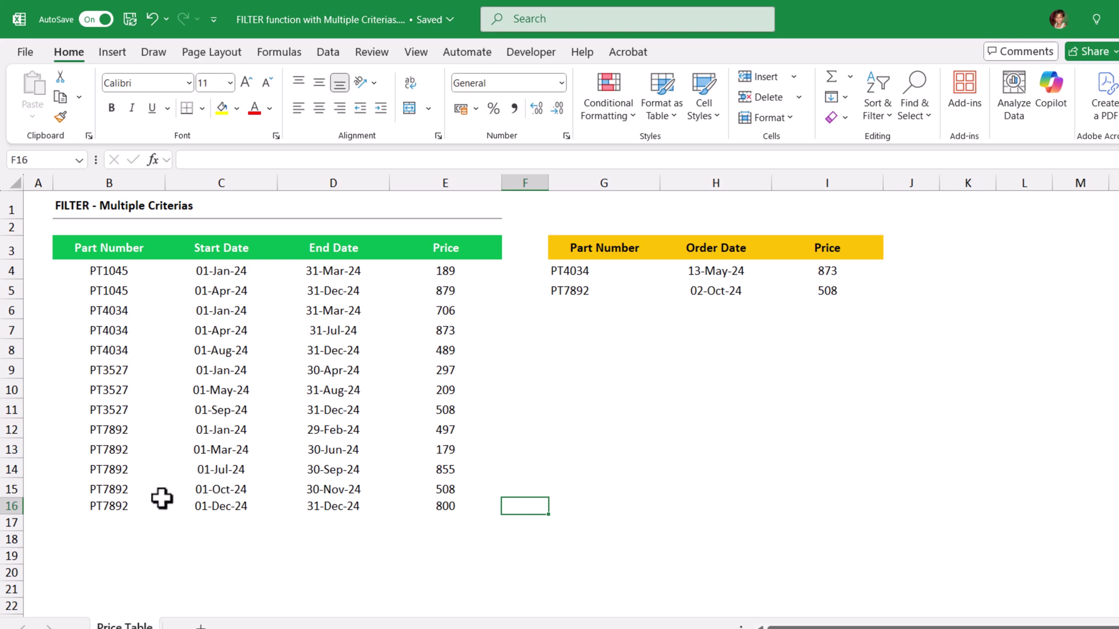
Step: Copy PT7892 into G6 and enter order date 15-12-2024 in H6
left_click(600, 291)
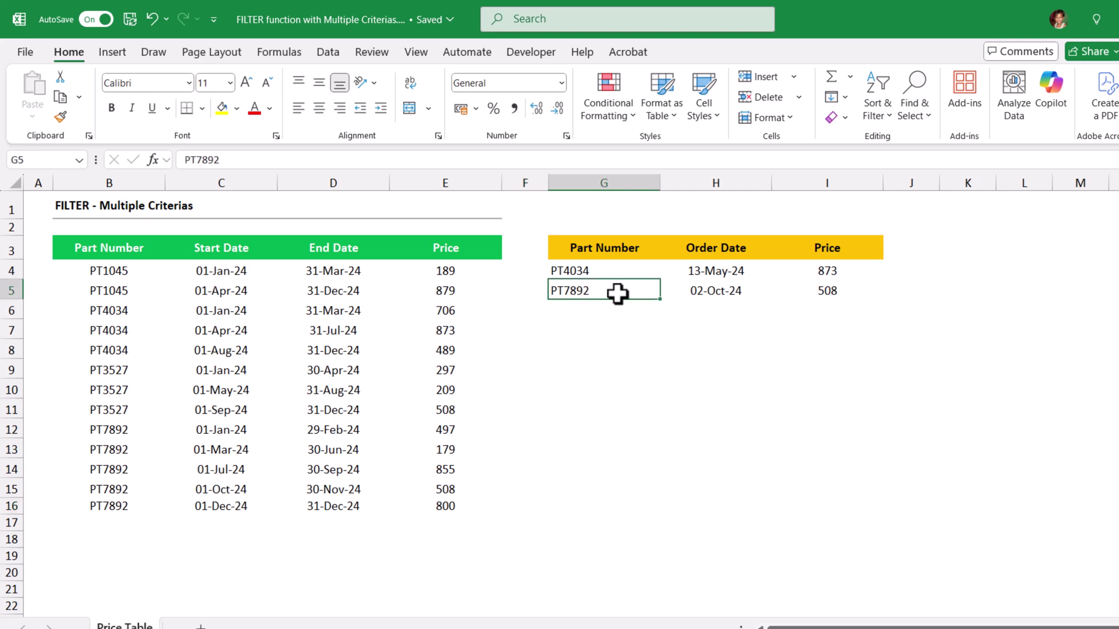
key("ctrl+c")
left_click(594, 307)
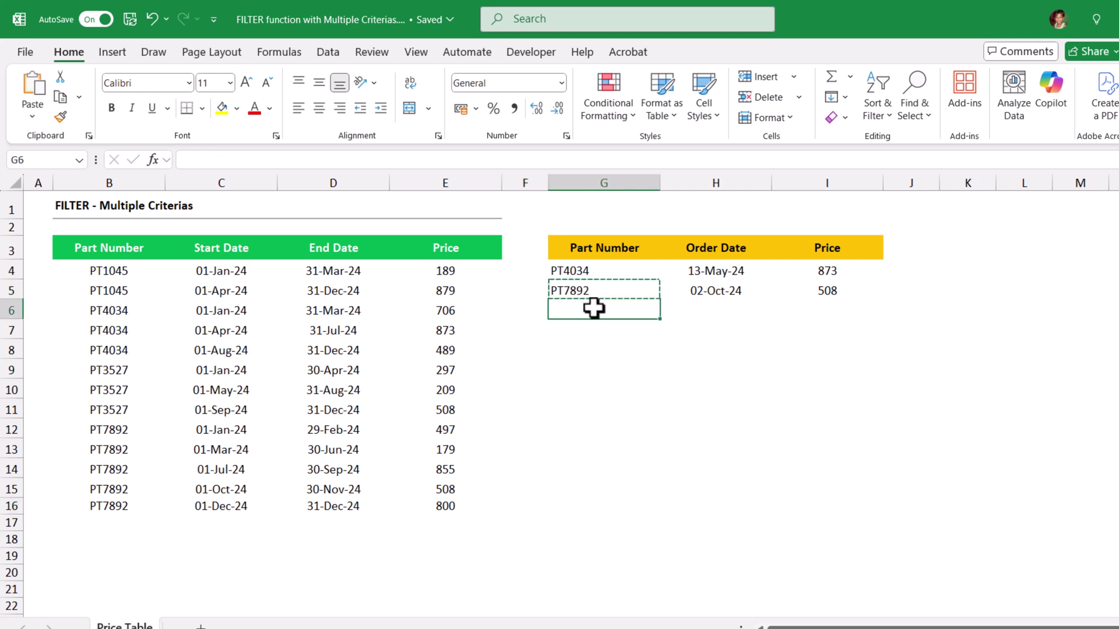
key("ctrl+v")
left_click(705, 307)
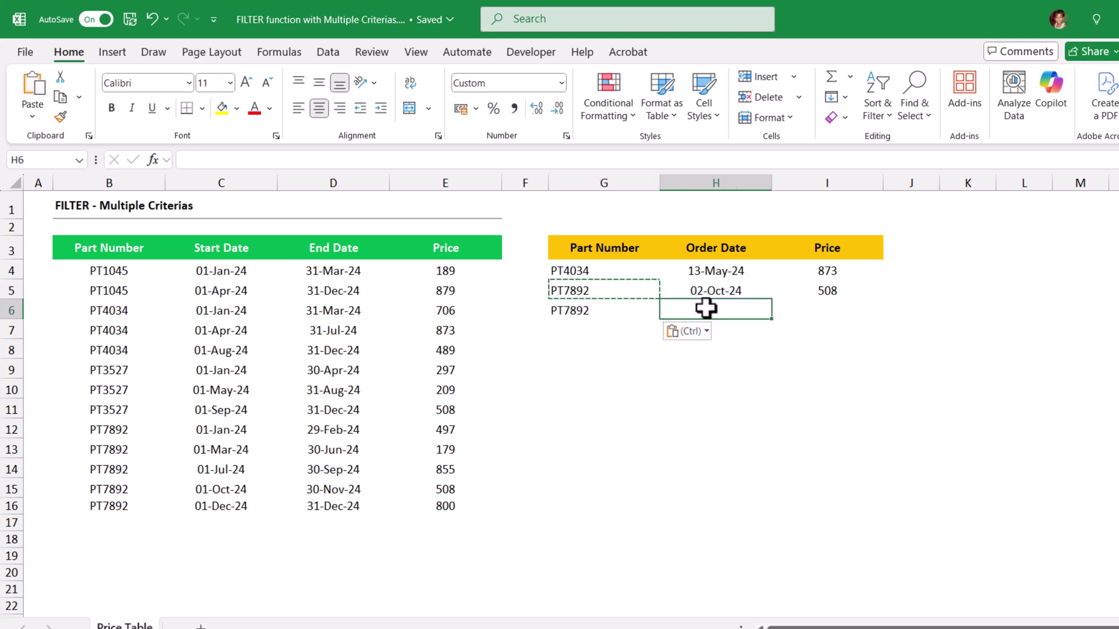
key("Escape")
type("15-12")
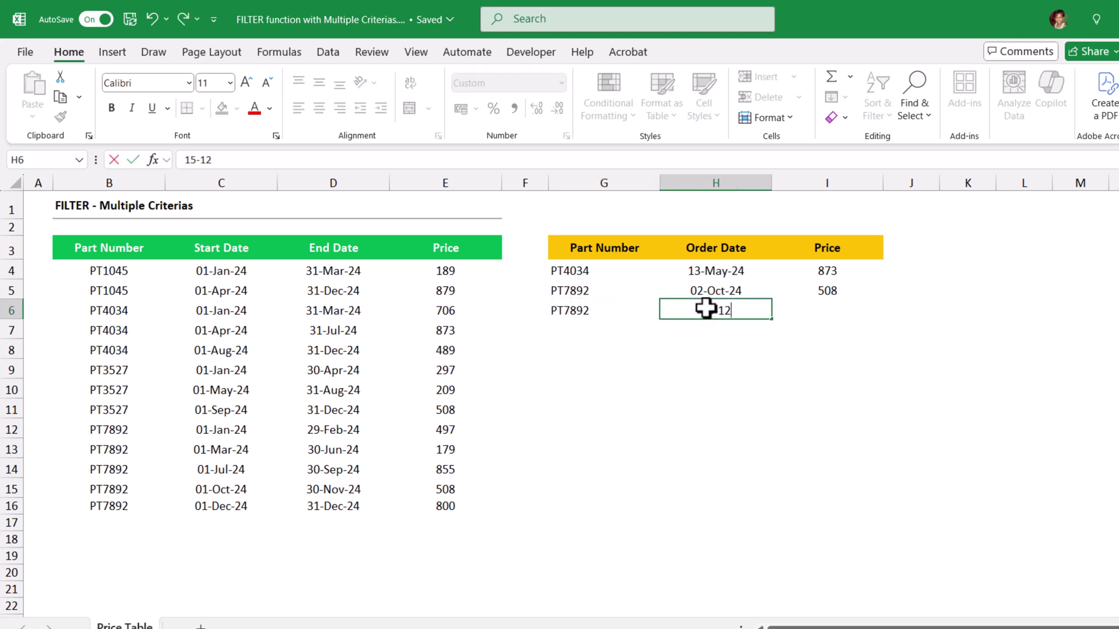
type("-2024")
key("Tab")
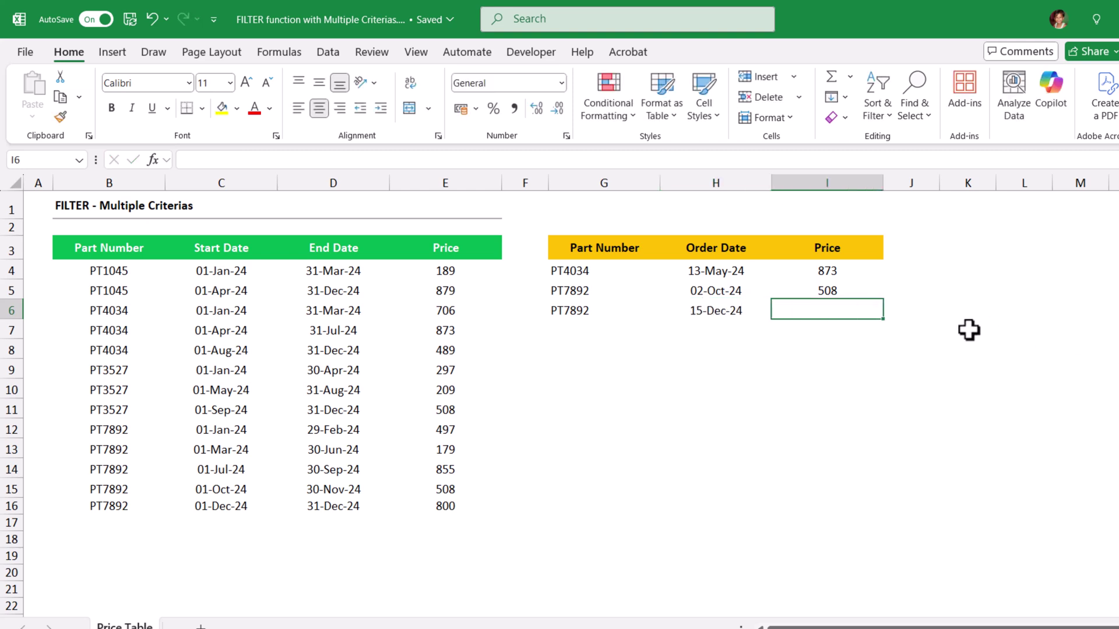
Step: Fill the price formula from I5 down to I6 and check that its ranges end at row 15
left_click(846, 288)
left_click_drag(885, 299, 892, 320)
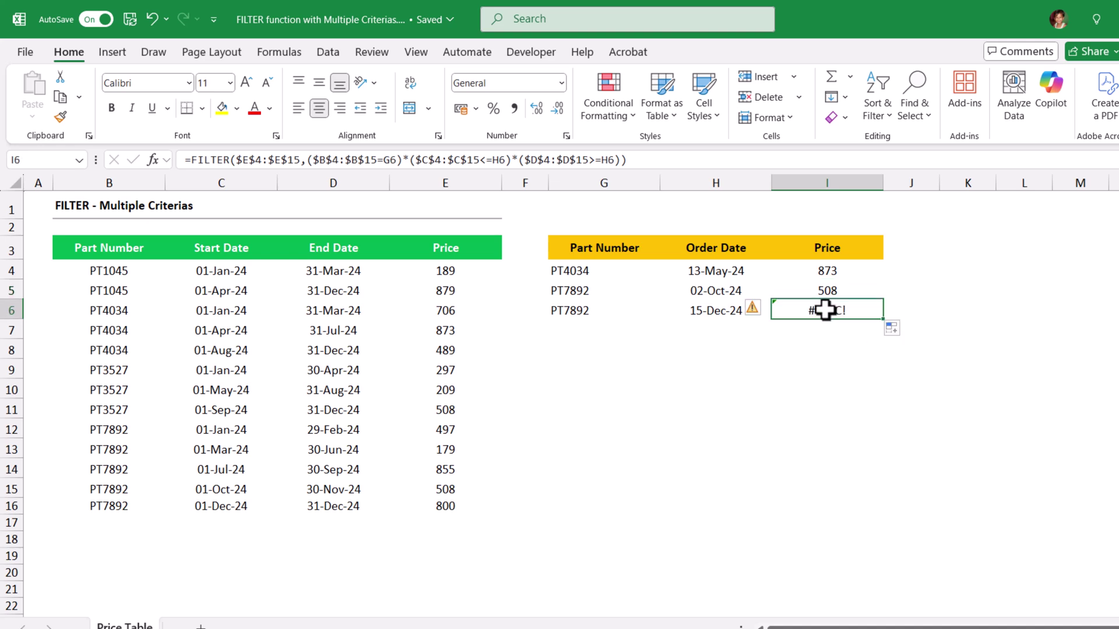
double_click(838, 310)
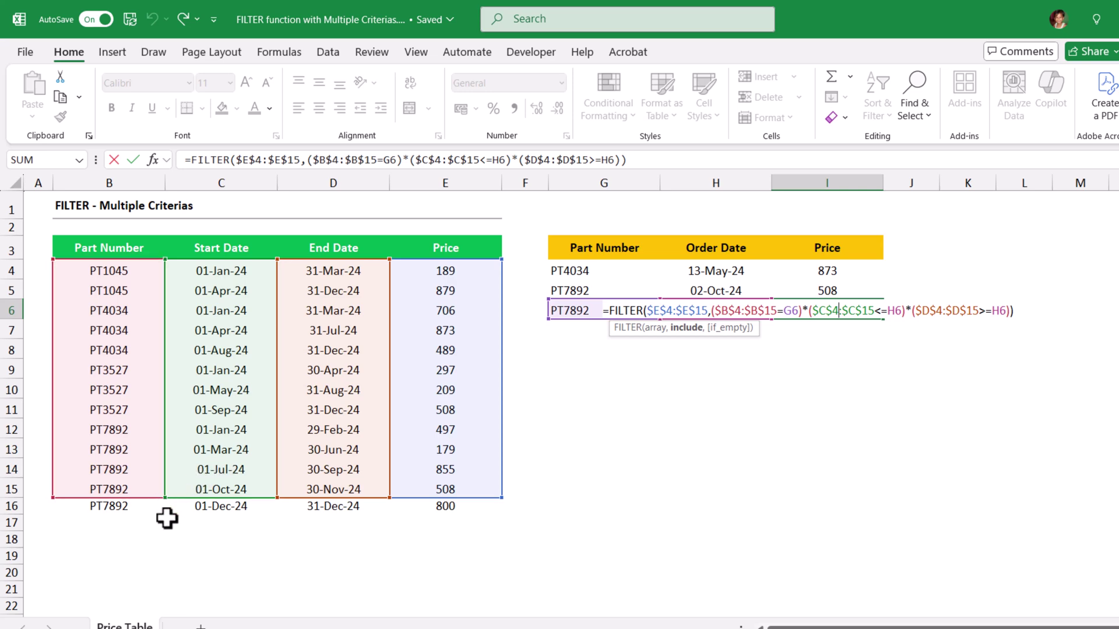
key("ctrl+Return")
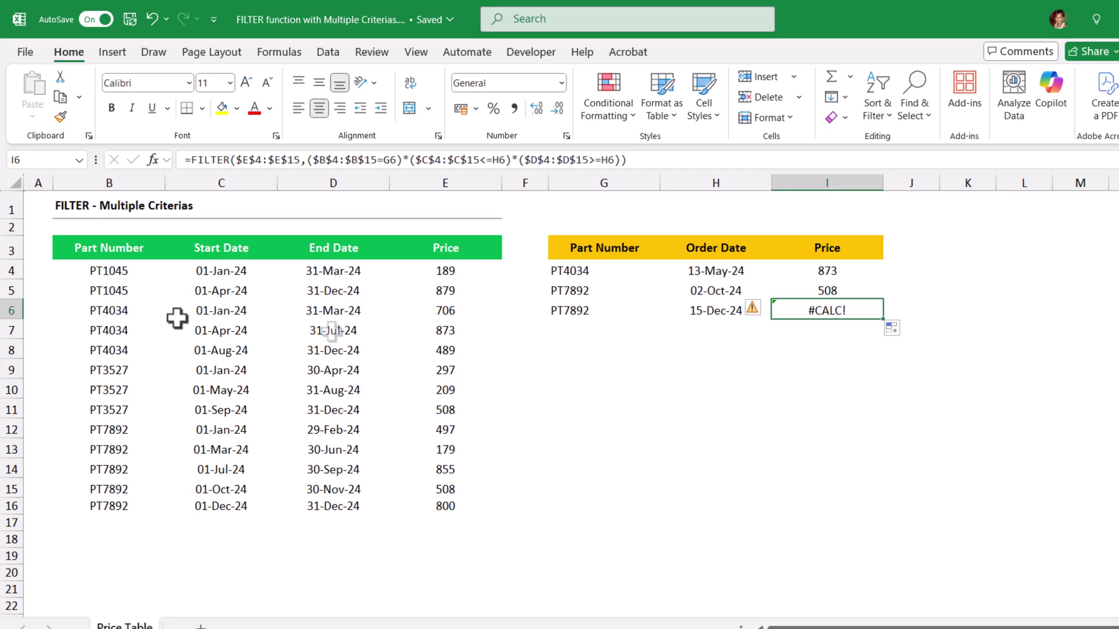
Step: Convert the price list B3:E16 into a table with headers via Insert > Table
left_click_drag(92, 239, 427, 510)
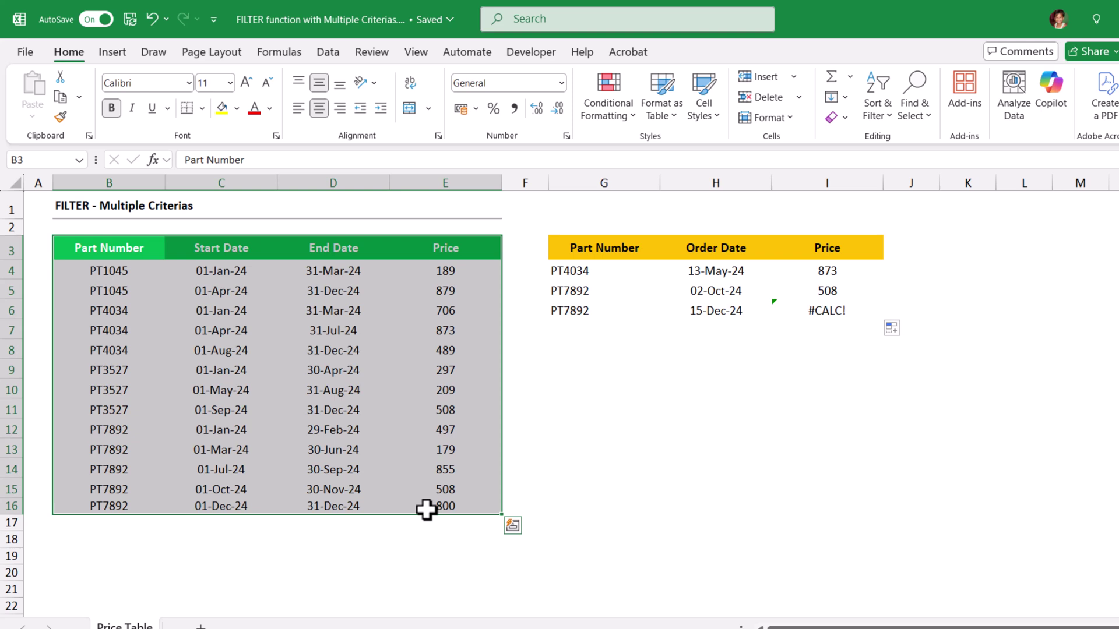
key("ctrl+t")
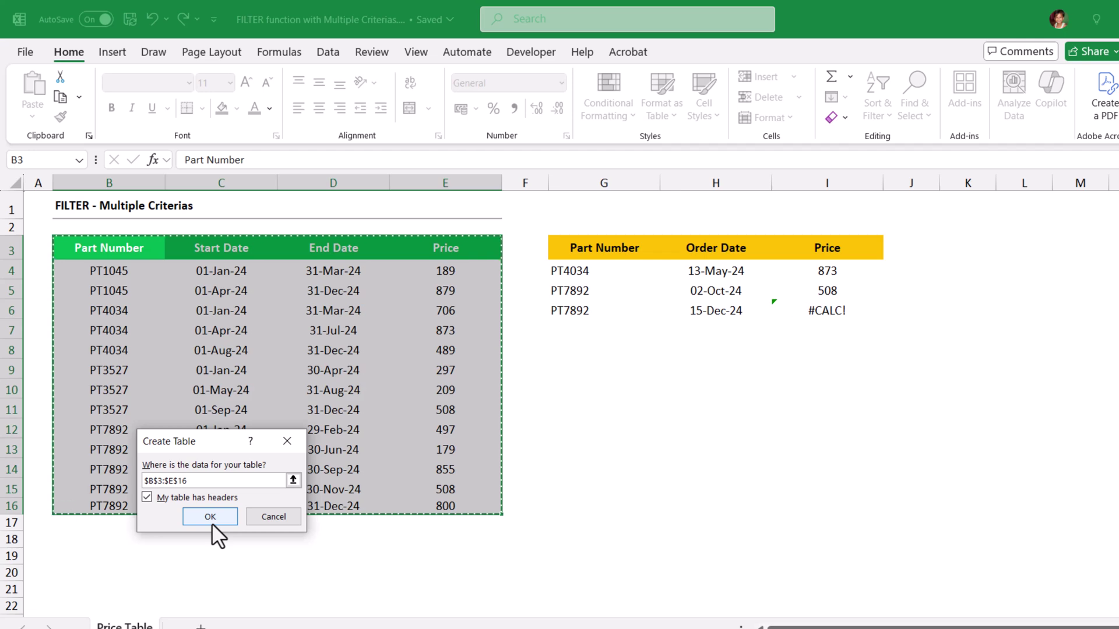
left_click(273, 517)
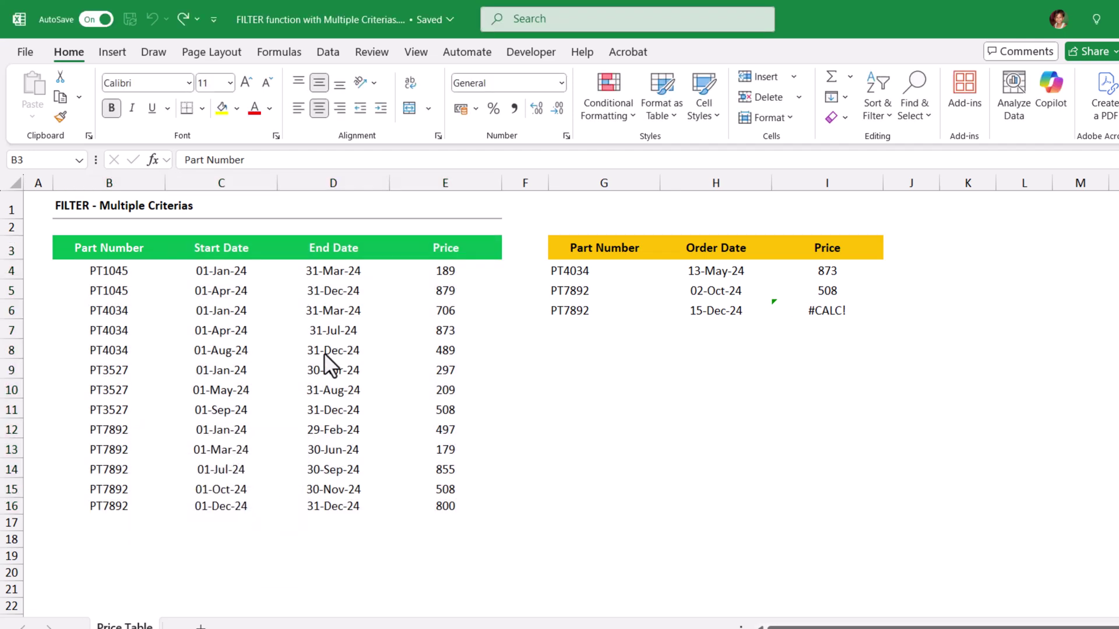
key("ctrl+a")
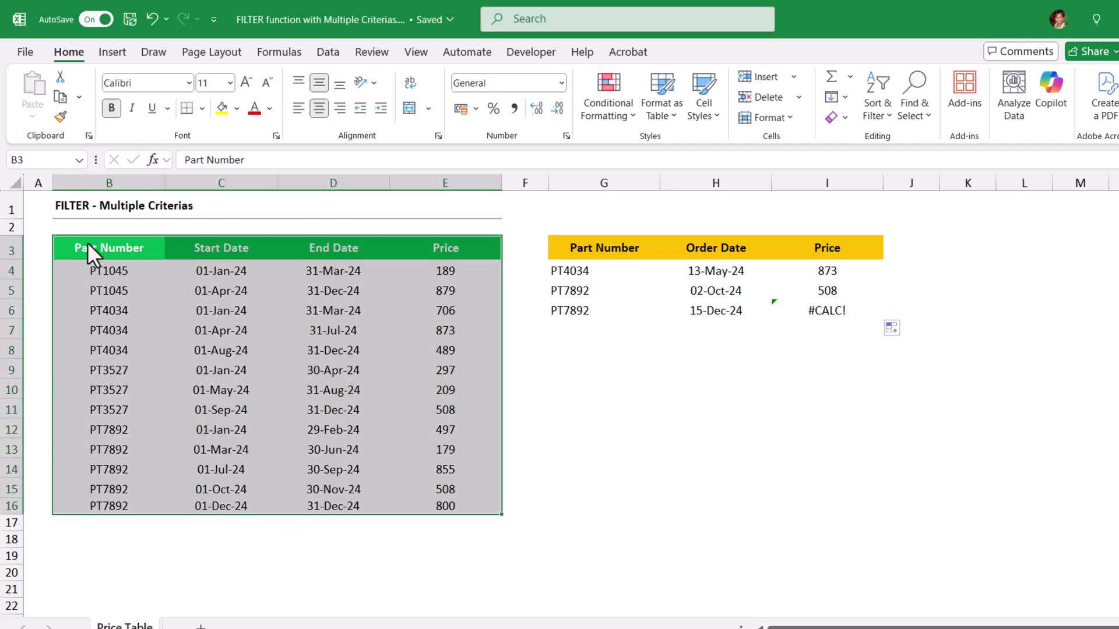
left_click(112, 52)
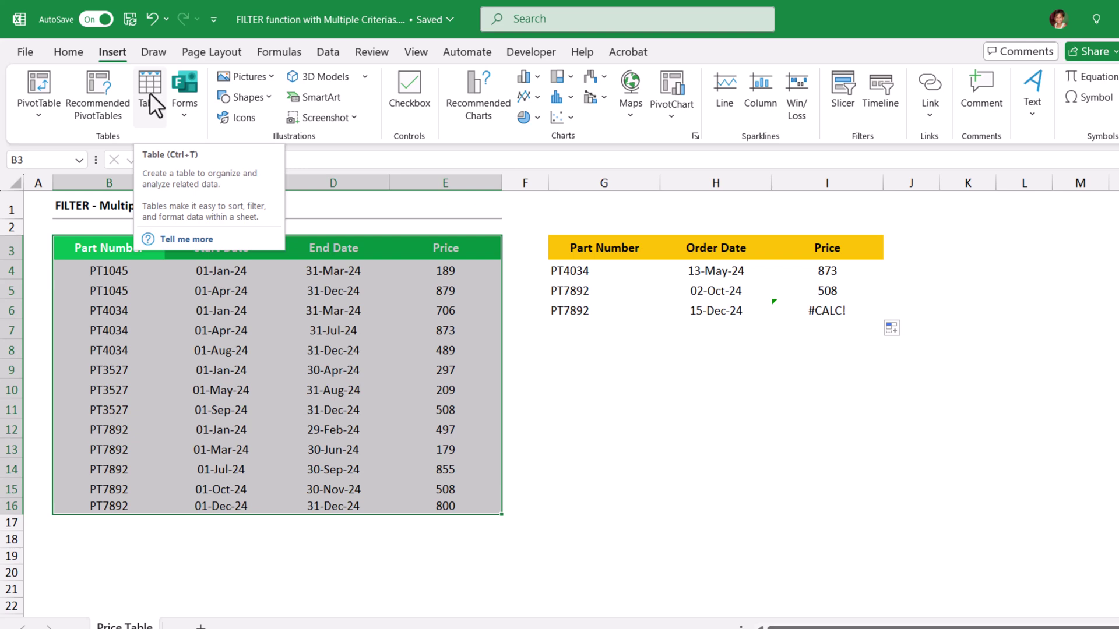
left_click(149, 92)
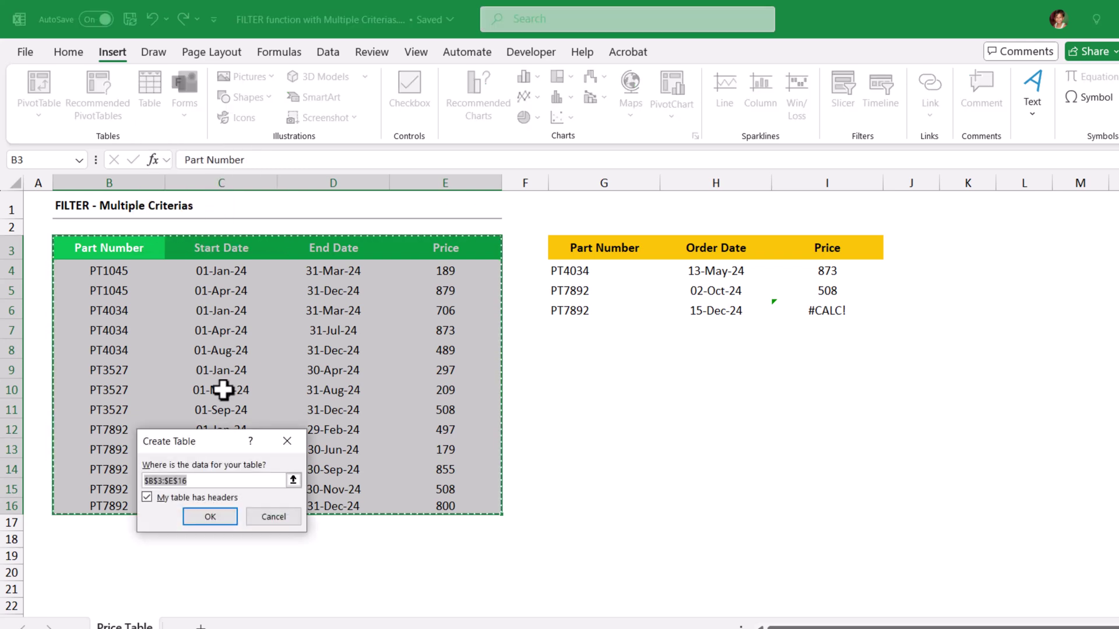
left_click(202, 519)
left_click(234, 354)
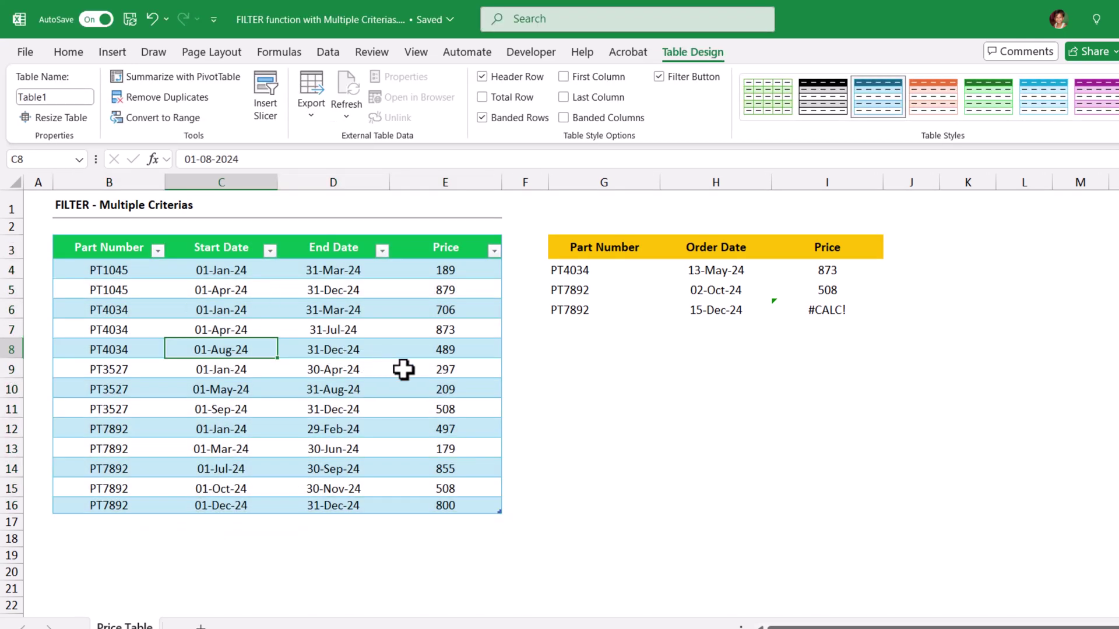
Step: Turn off banded rows and name the table tblPrice
left_click(508, 119)
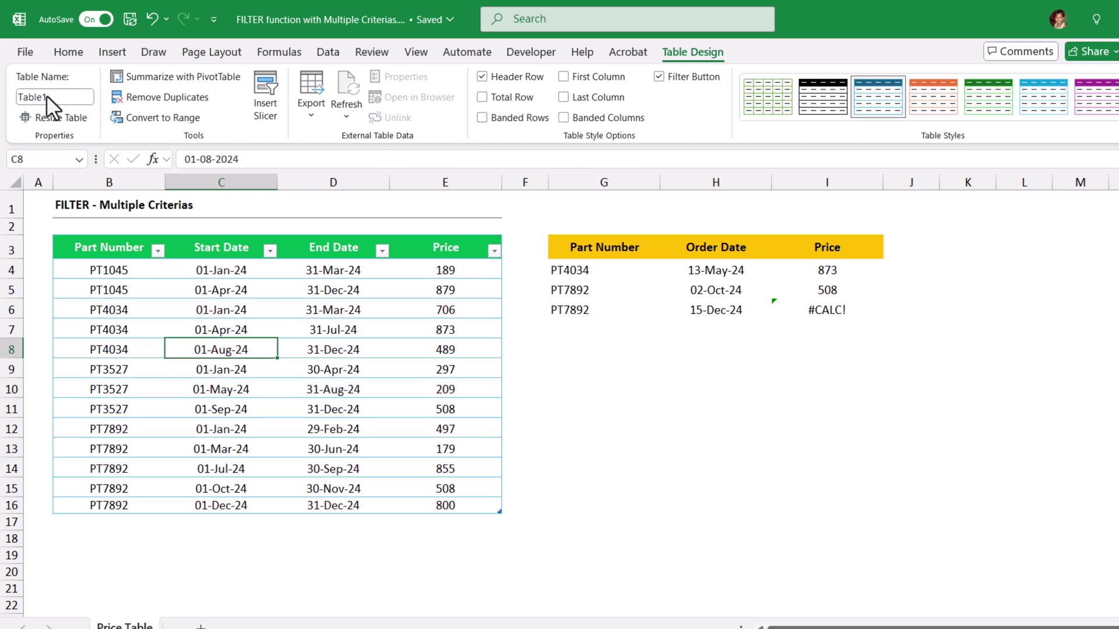
type("tblPric")
key("Return")
Step: In I4's formula, replace the fixed price and part number ranges with tblPrice[Price] and [Part Number]
double_click(832, 271)
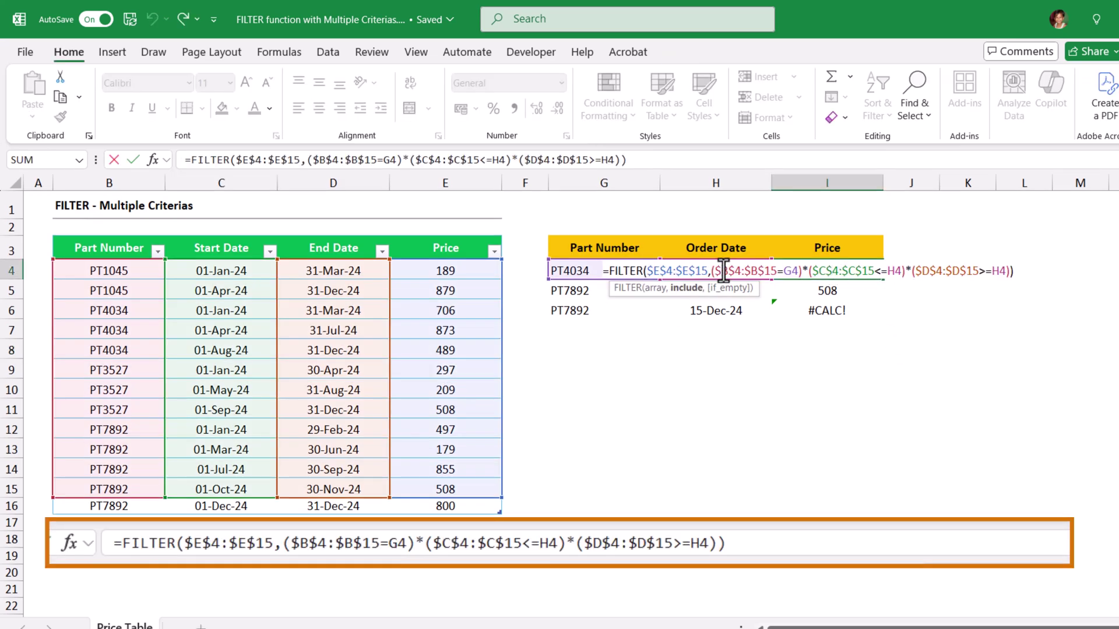
left_click_drag(647, 271, 709, 275)
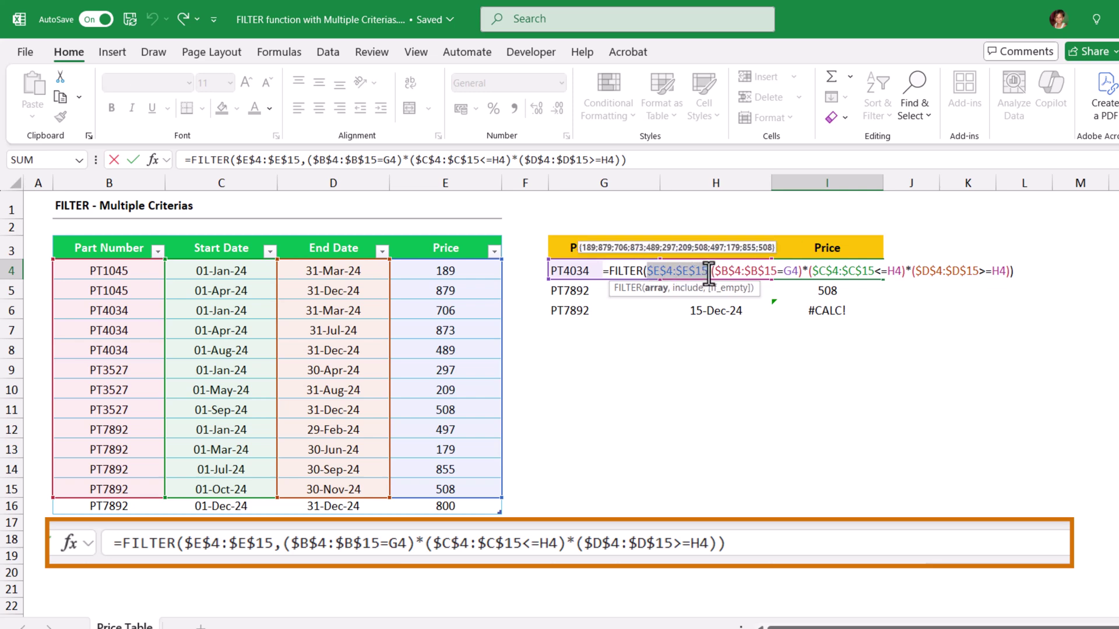
key("Delete")
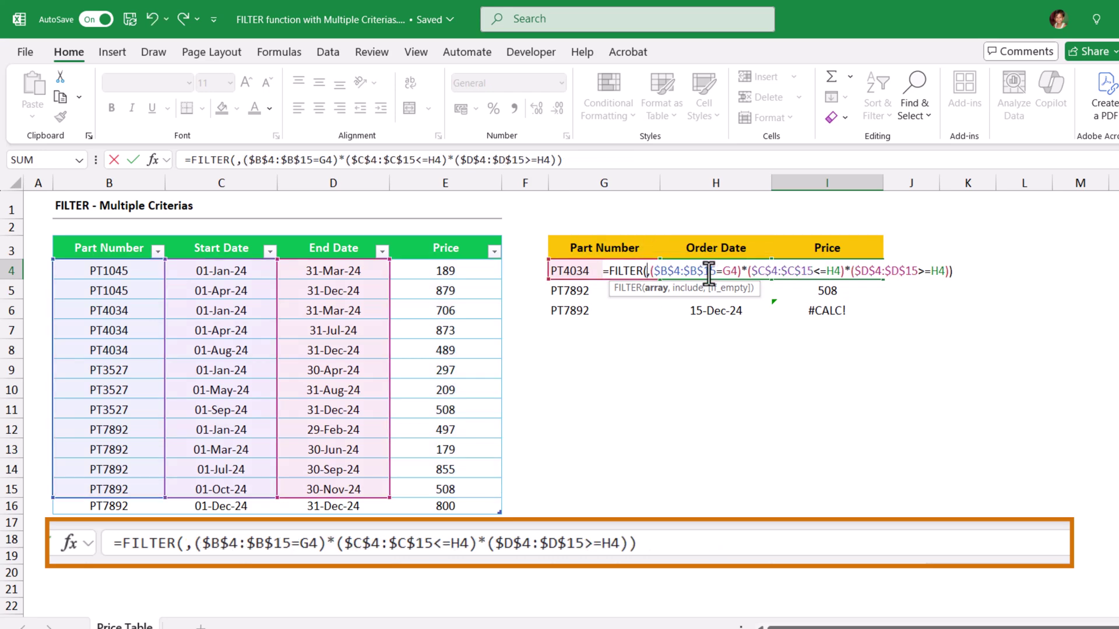
left_click(457, 231)
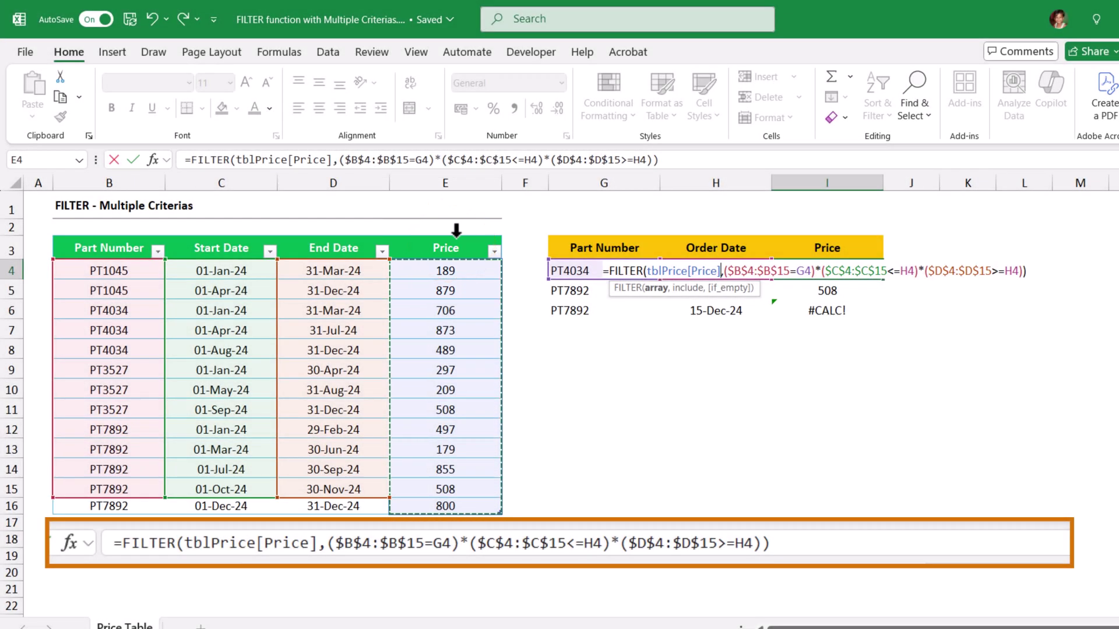
left_click_drag(807, 272, 725, 271)
key("Delete")
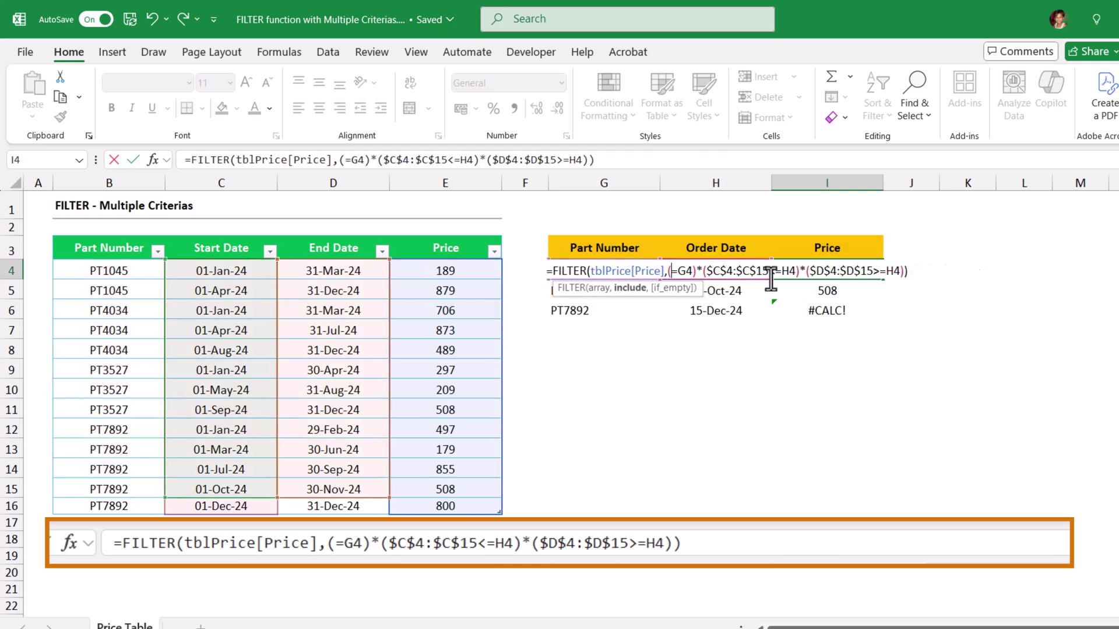
left_click(119, 237)
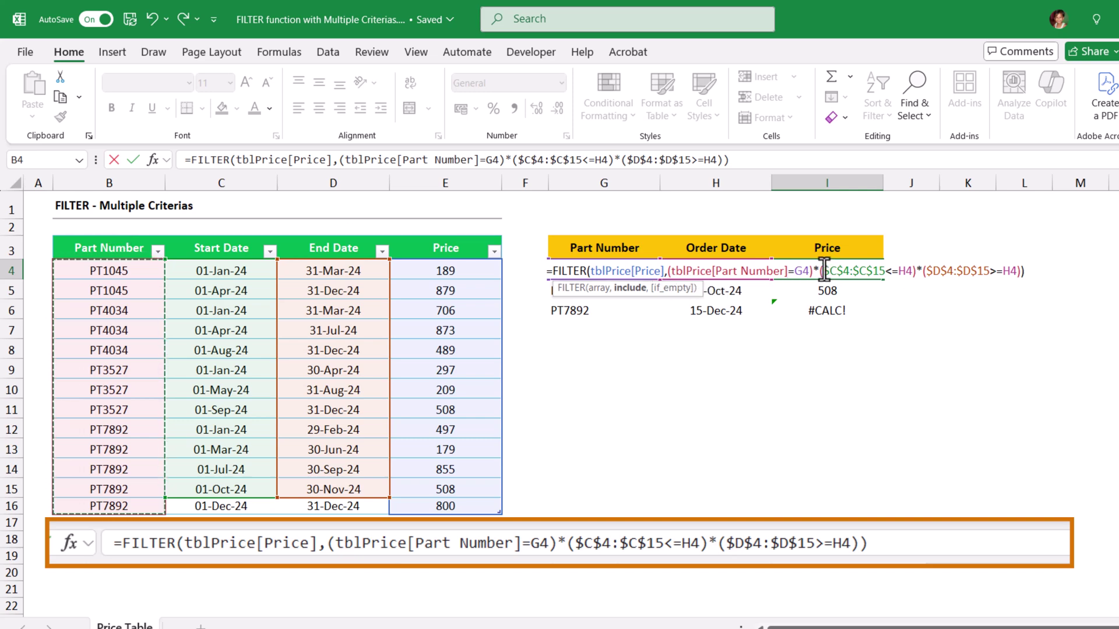
Step: Swap the fixed start and end date ranges for tblPrice[Start Date] and [End Date], then commit
left_click_drag(821, 271, 887, 273)
key("BackSpace")
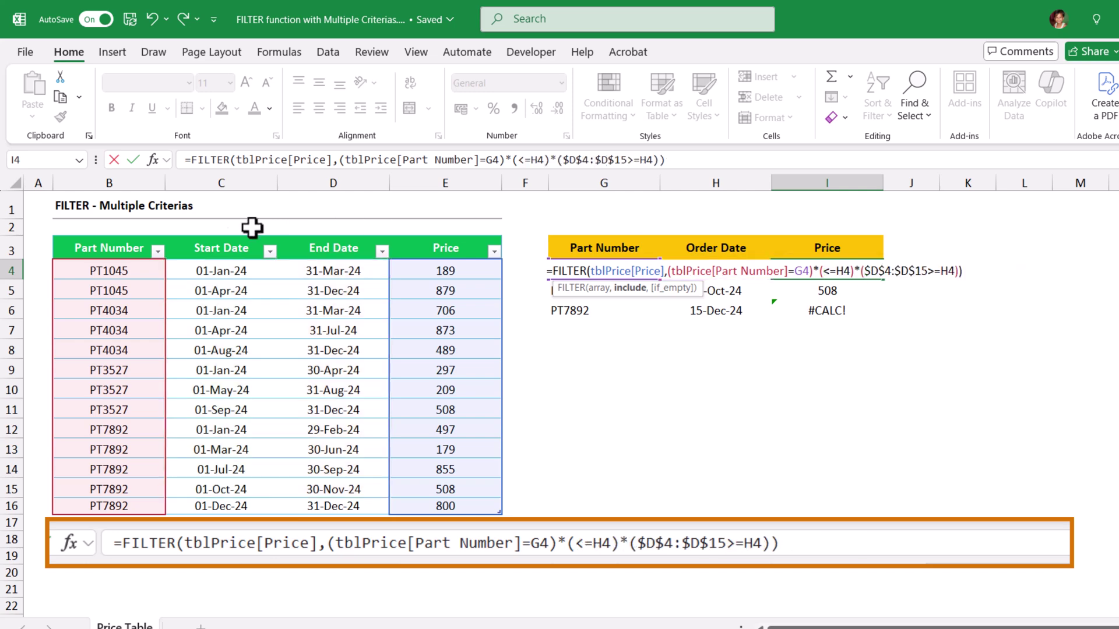
left_click(231, 233)
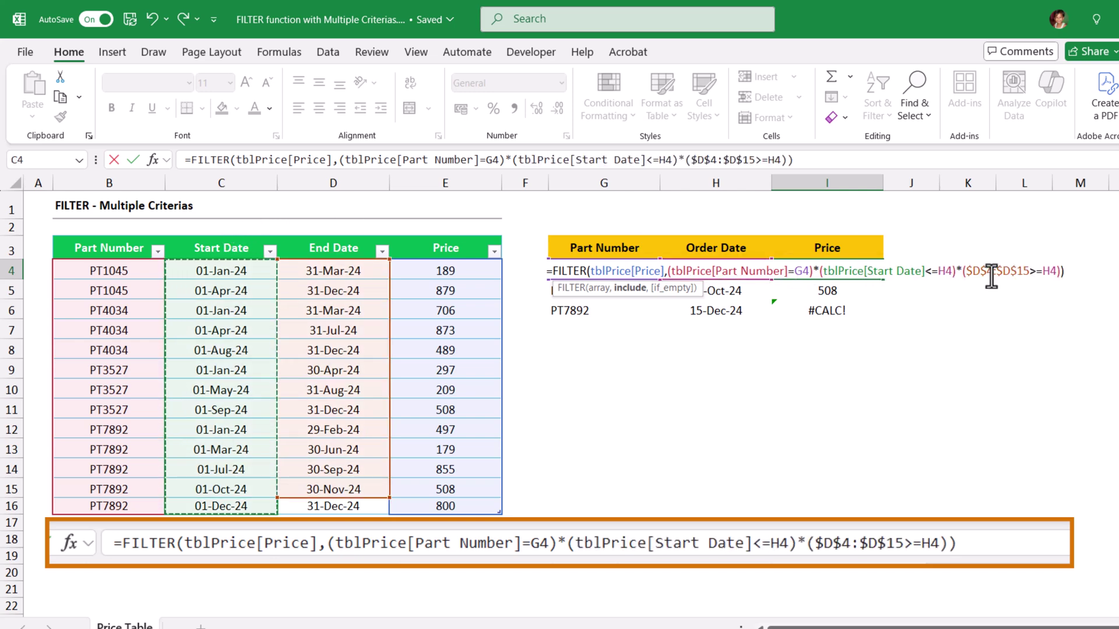
left_click_drag(965, 272, 1030, 272)
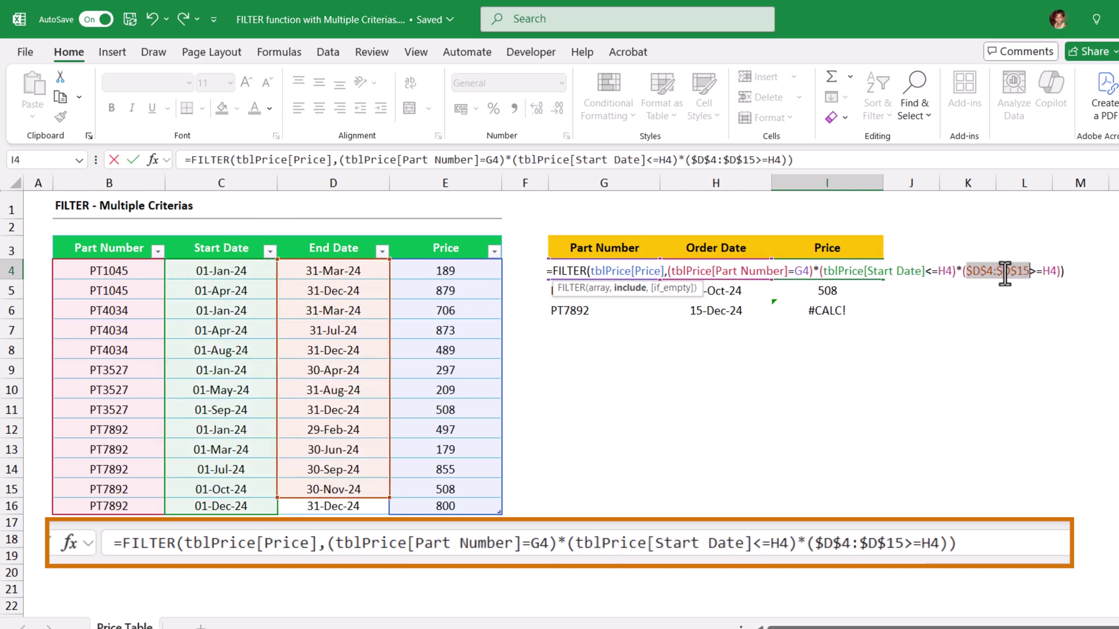
key("BackSpace")
left_click(315, 236)
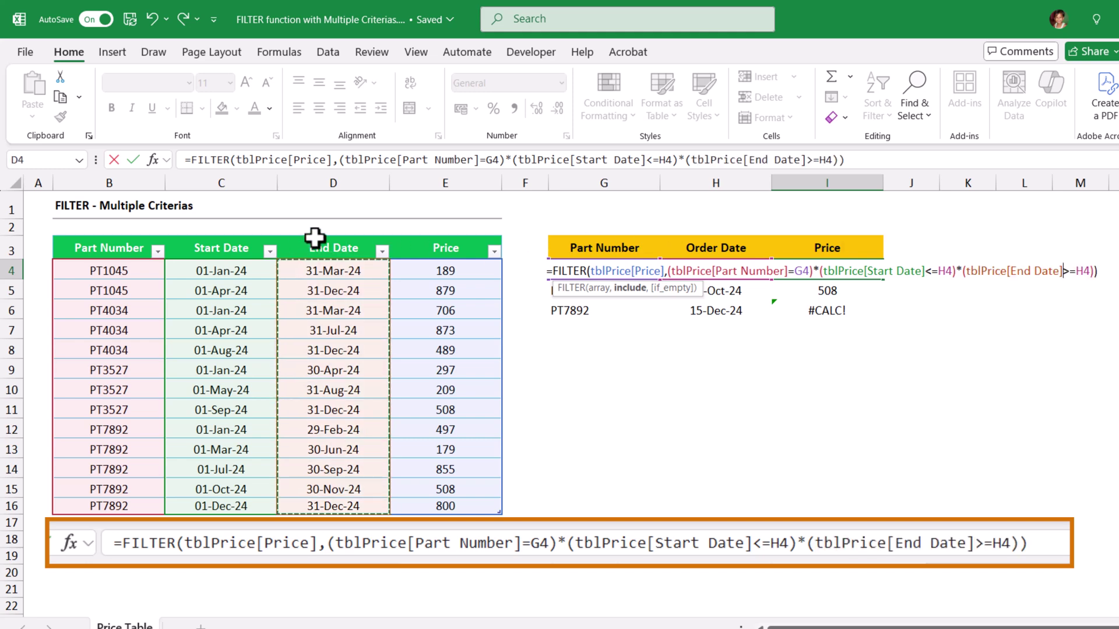
key("Return")
left_click(830, 275)
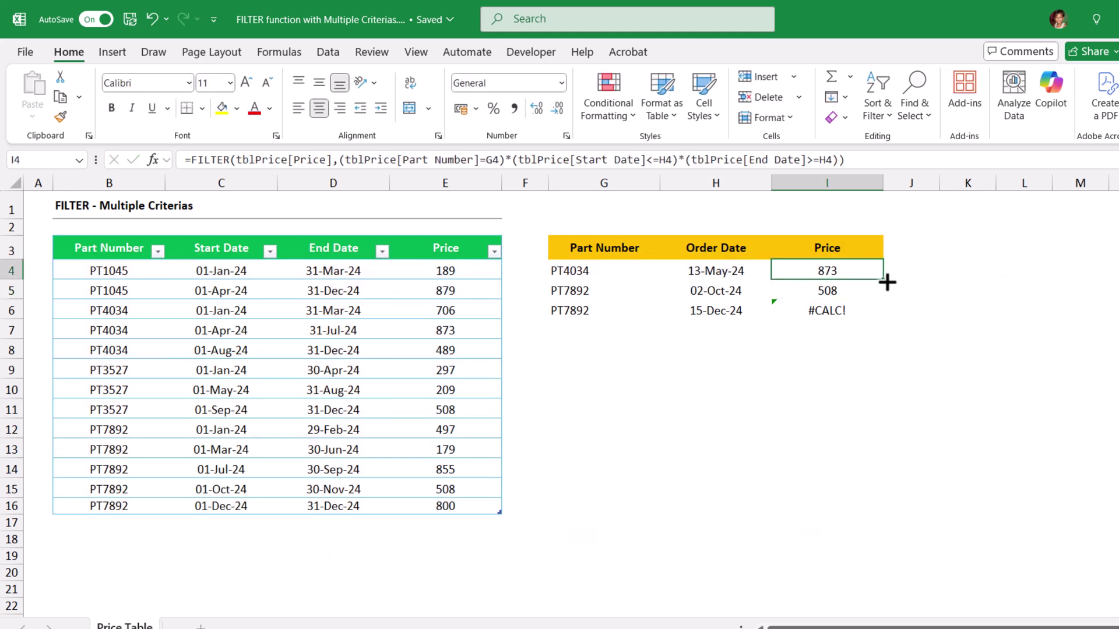
Step: Copy the price formula down to I6 so it returns 800, and start a PT8001 table row
left_click_drag(884, 305, 884, 314)
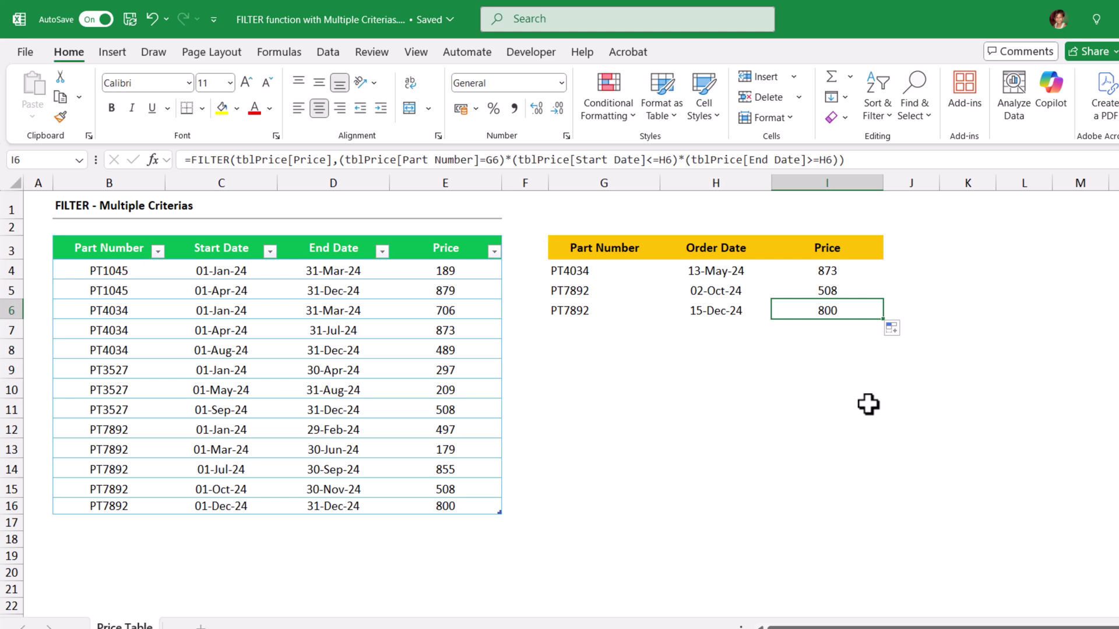
left_click(121, 523)
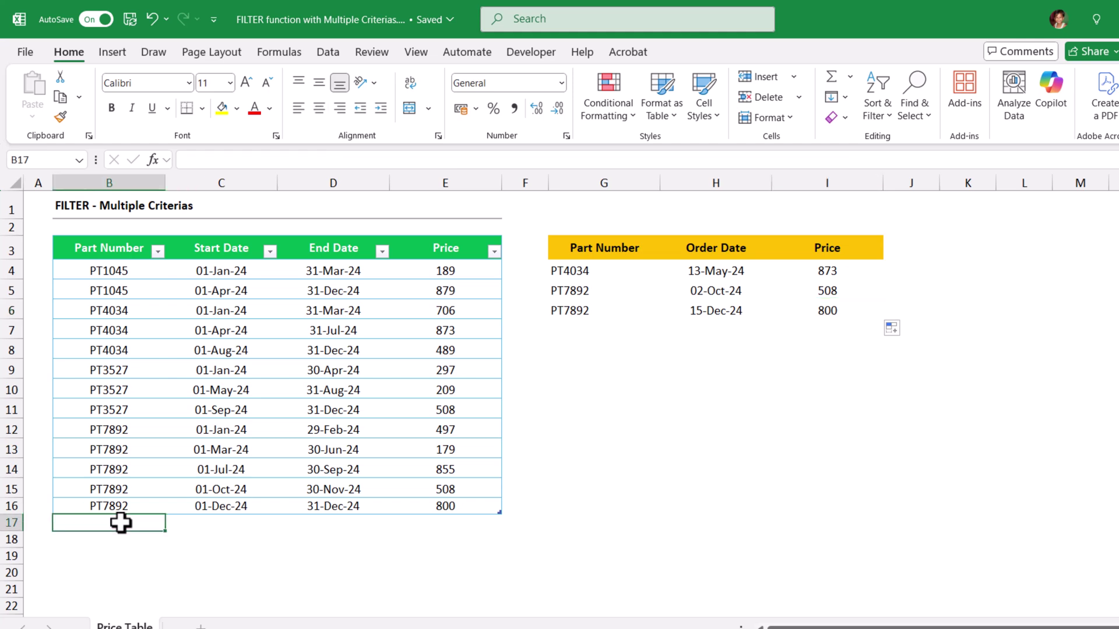
type("PT")
type("8888")
key("Tab")
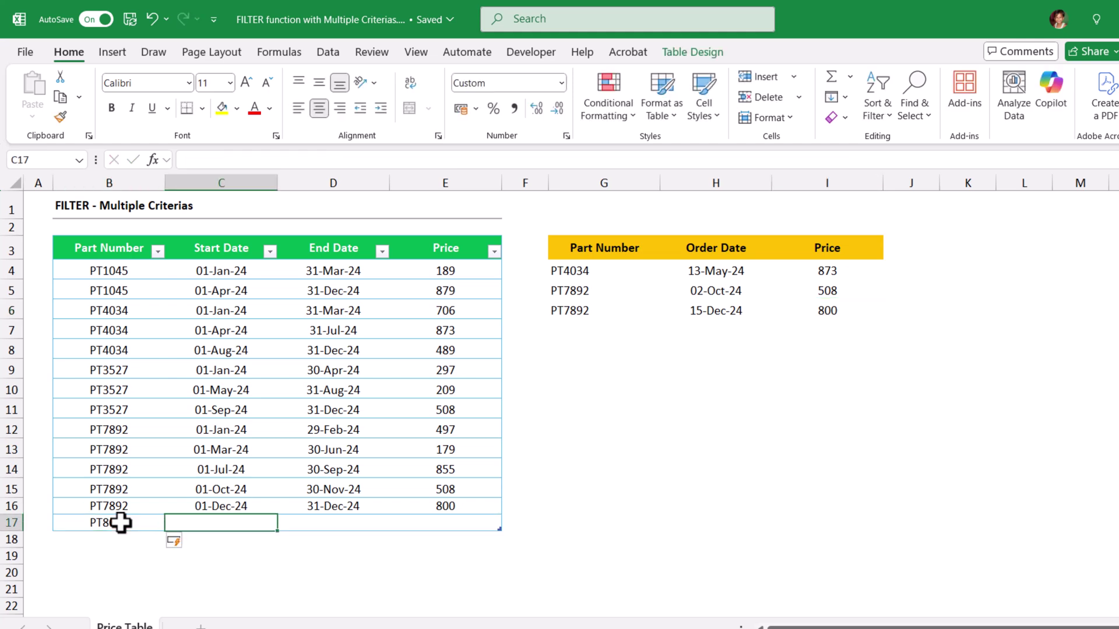
Step: Fill the new row with start date 1-1-2024, end date 1-3-2024 and price 605
type("1-1-2024")
key("Tab")
type("5")
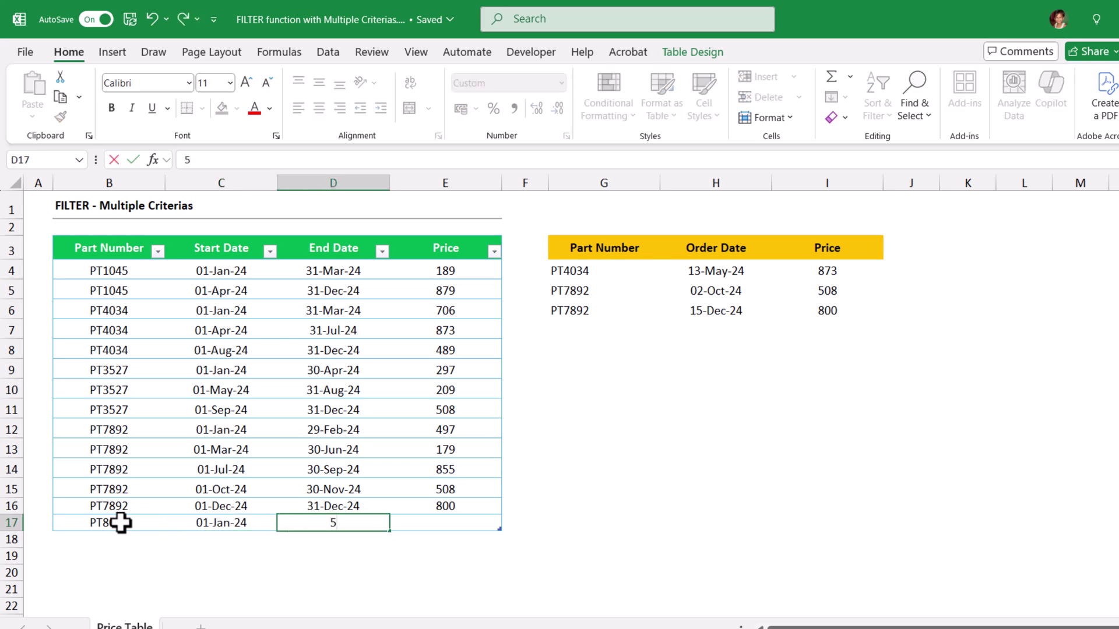
key("BackSpace")
type("1-3-2024")
key("Tab")
type("40")
key("BackSpace")
key("BackSpace")
key("Escape")
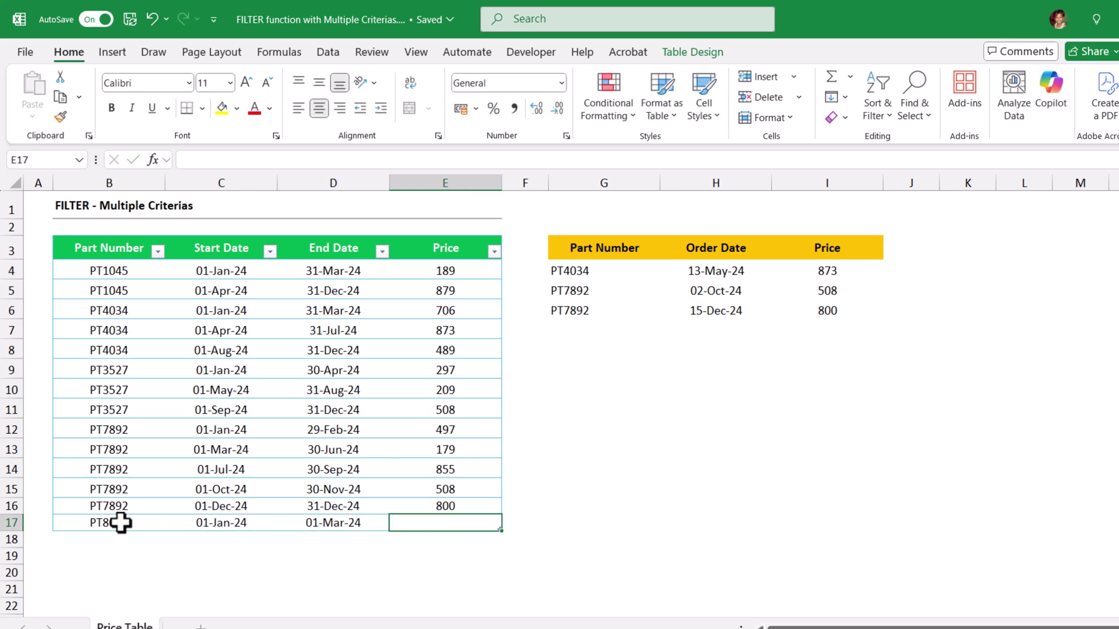
type("605")
key("BackSpace")
key("BackSpace")
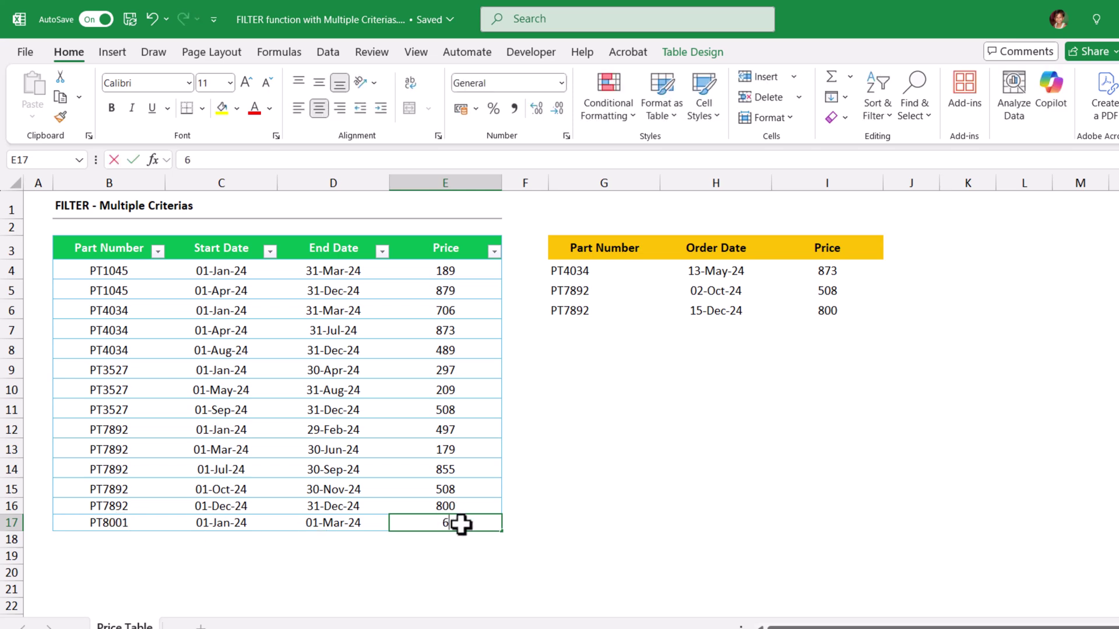
type("05")
left_click(910, 428)
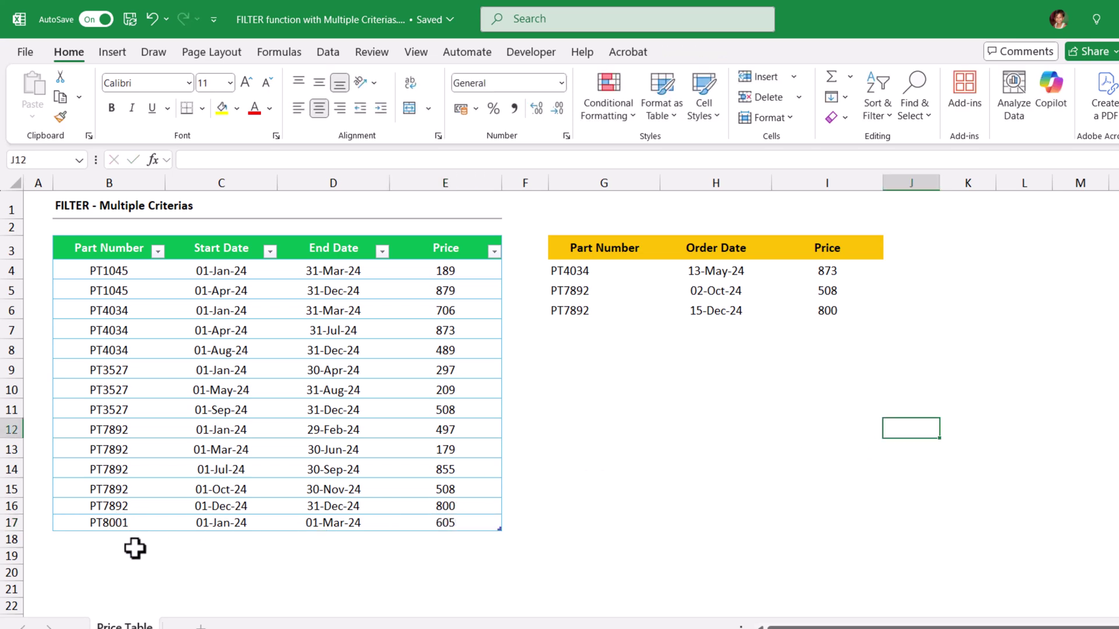
left_click(115, 522)
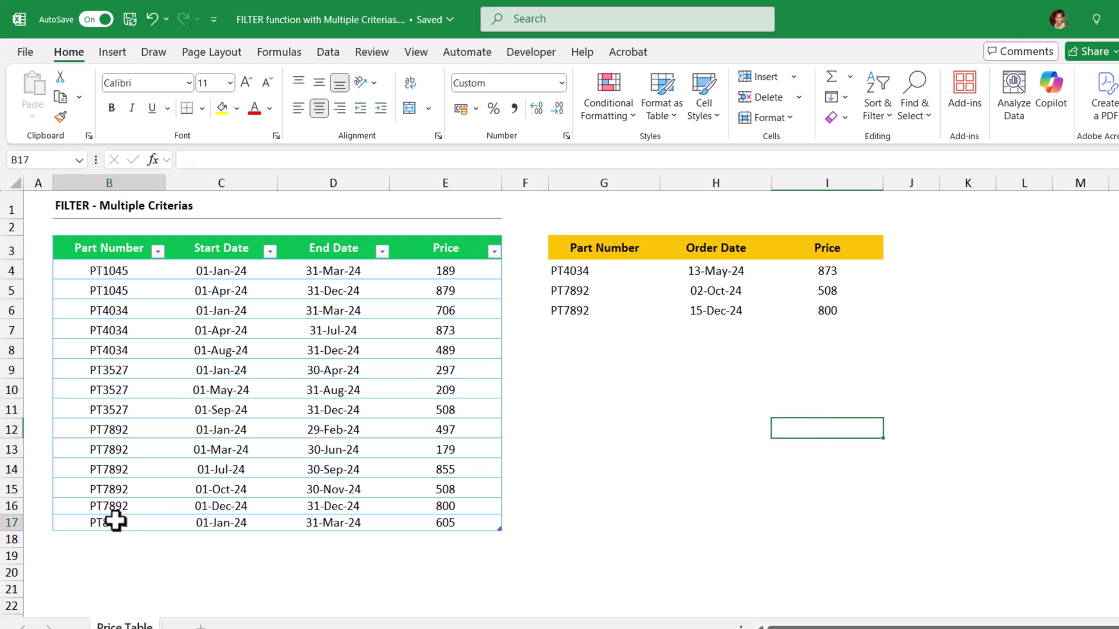
Step: Paste PT8001 as values into G7 and enter order date 05-Feb-24 in H7
key("ctrl+c")
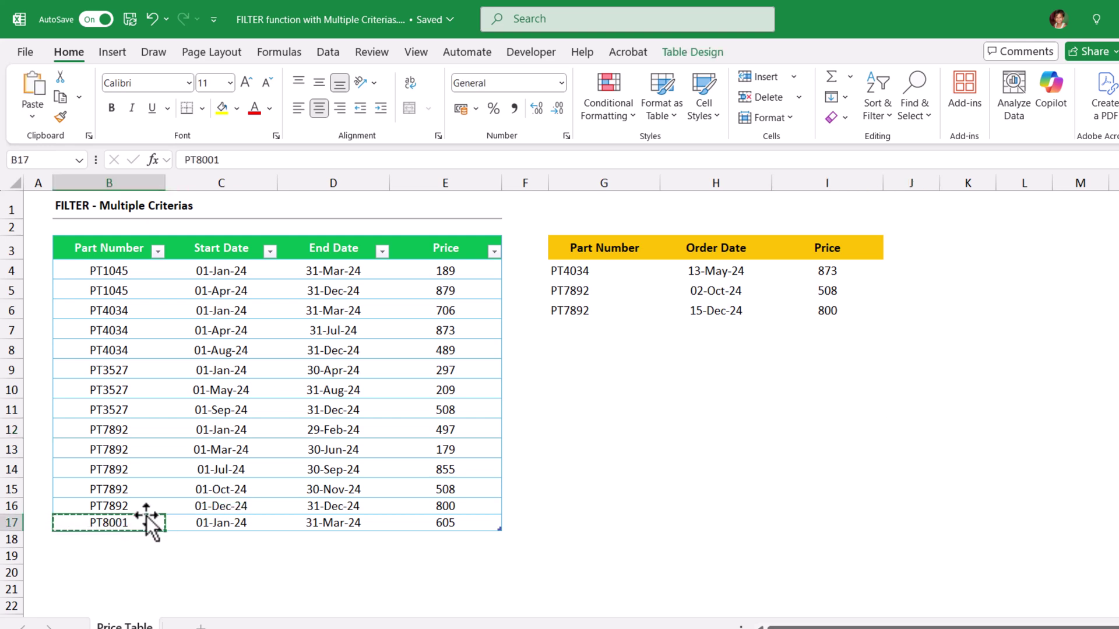
left_click(577, 329)
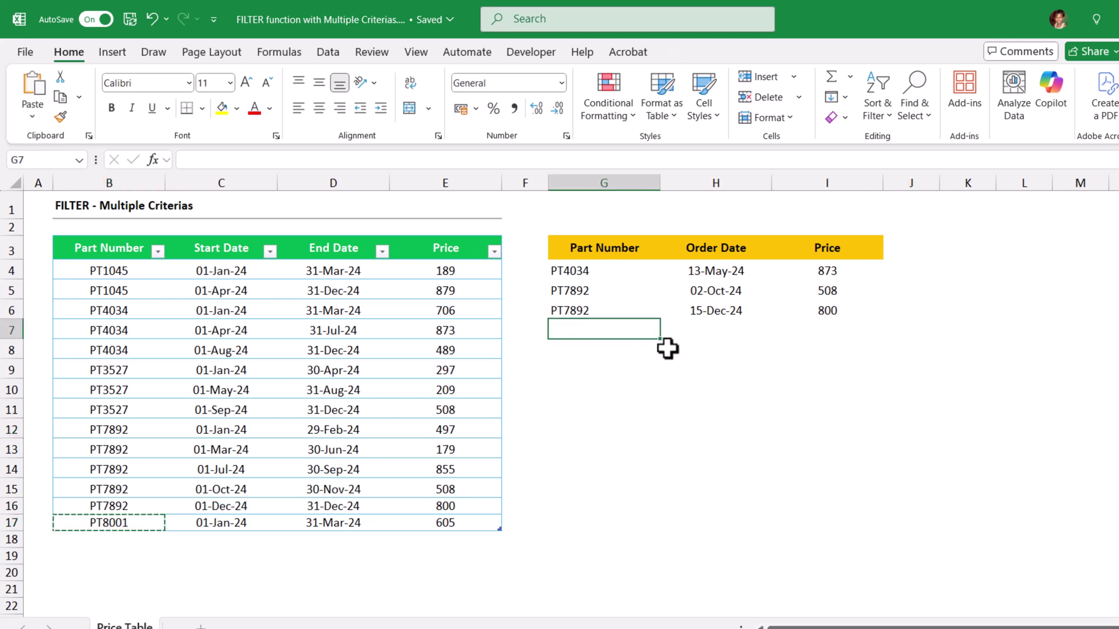
key("v")
key("Return")
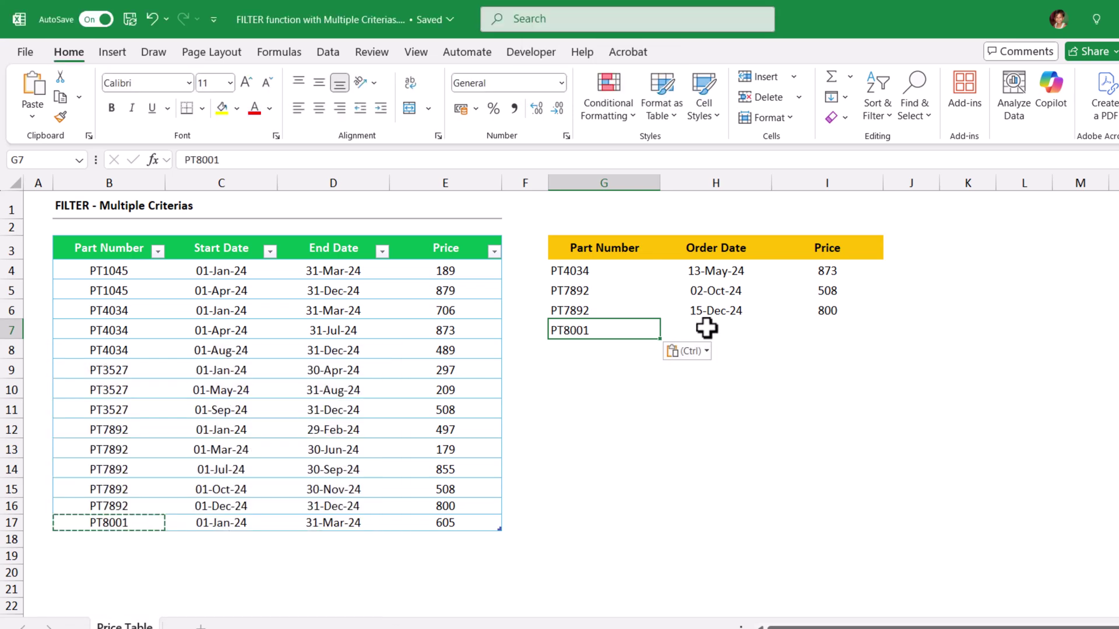
left_click(706, 328)
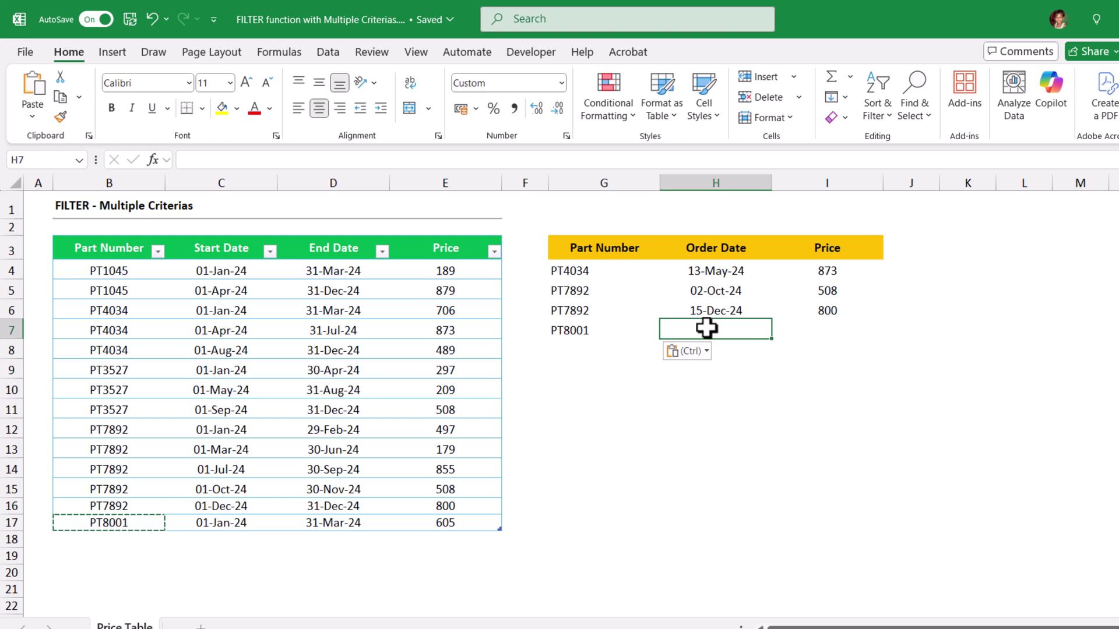
type("05-Feb-24")
key("Tab")
Step: Extend the price formula from I6 to I7 so PT8001 returns 605
left_click(854, 311)
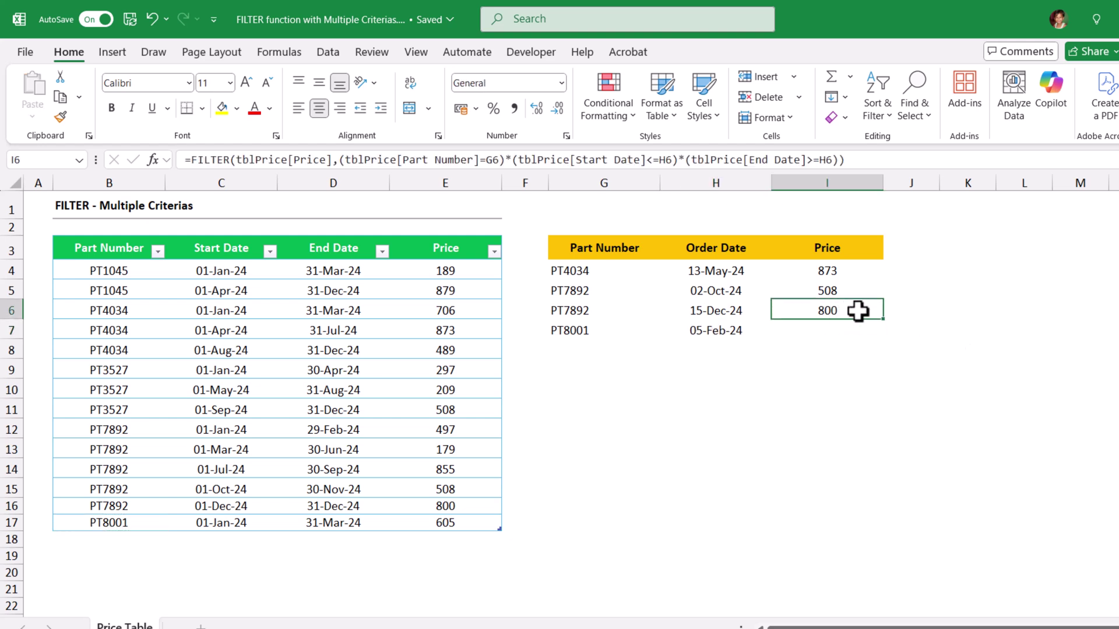
left_click_drag(884, 321, 884, 334)
left_click(926, 326)
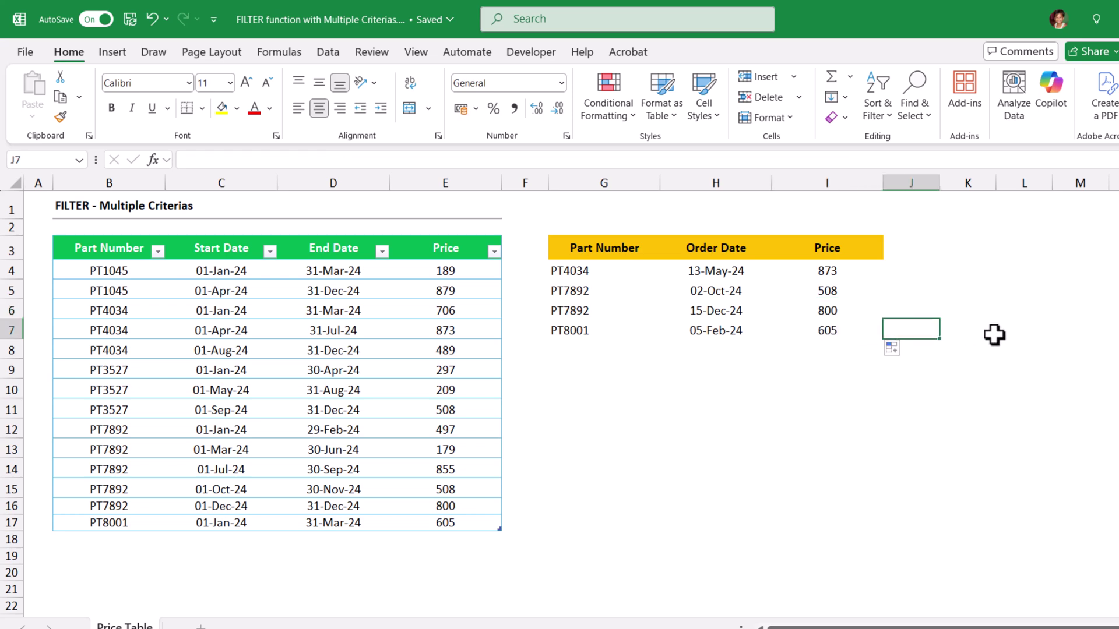
left_click(1028, 336)
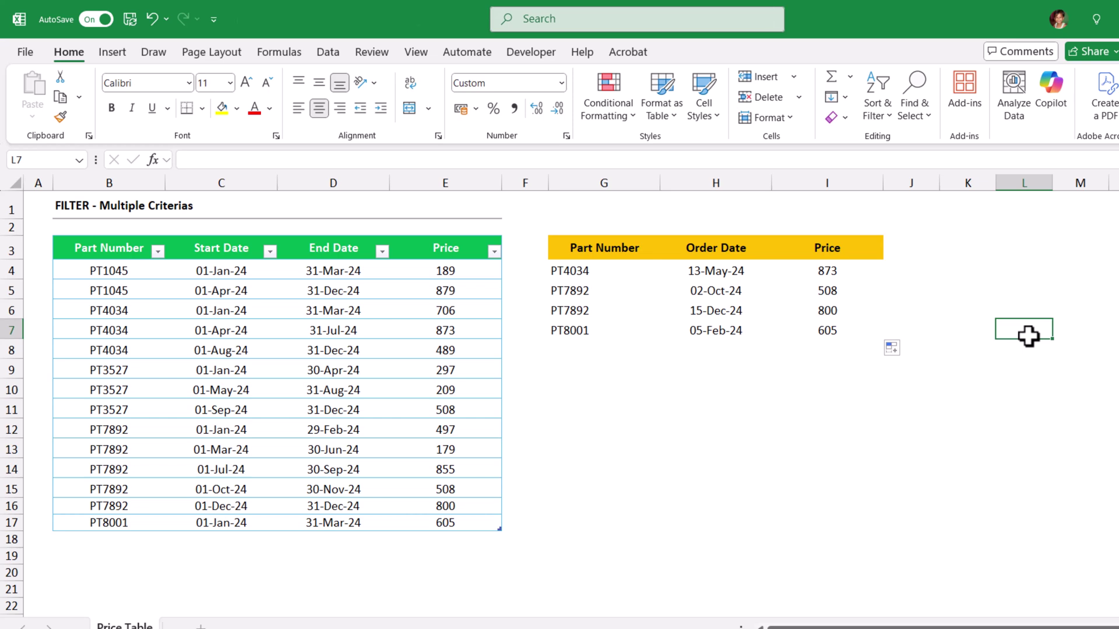